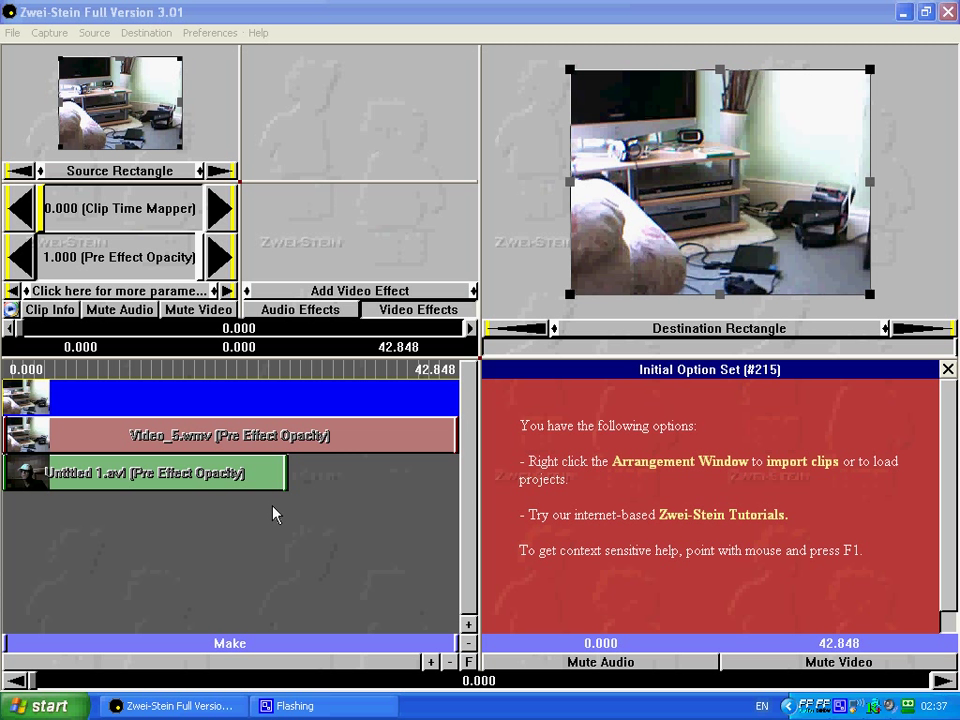
- Shrink Video_5.wmv to a small box and park it just off the frame's top-left
{"action": "left_click", "coordinate": [227, 468]}
{"action": "left_click", "coordinate": [228, 444]}
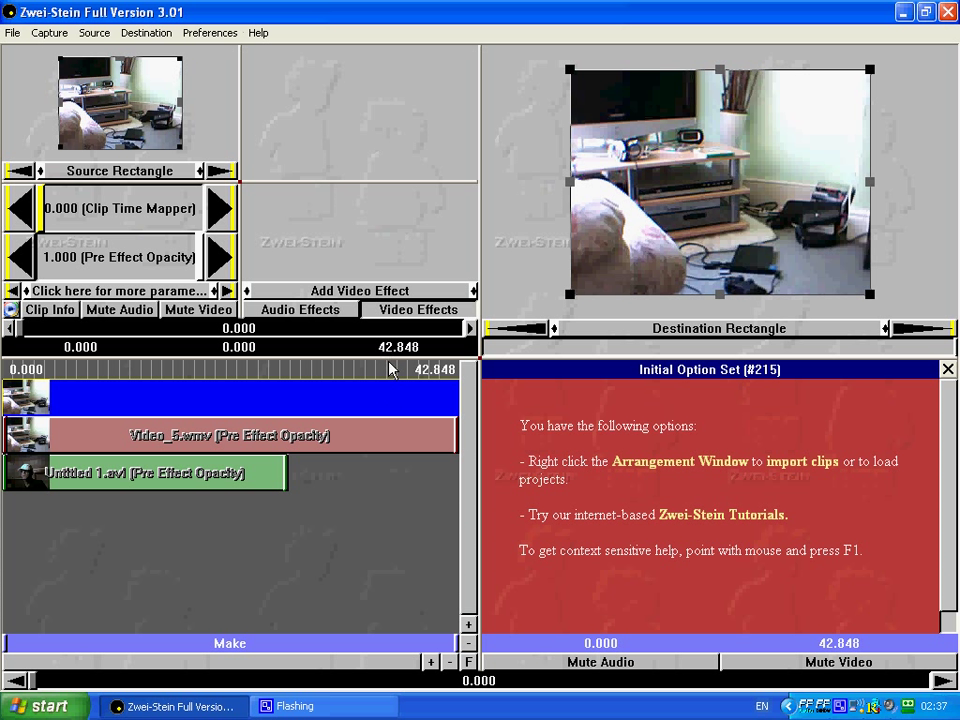
{"action": "left_click", "coordinate": [257, 476]}
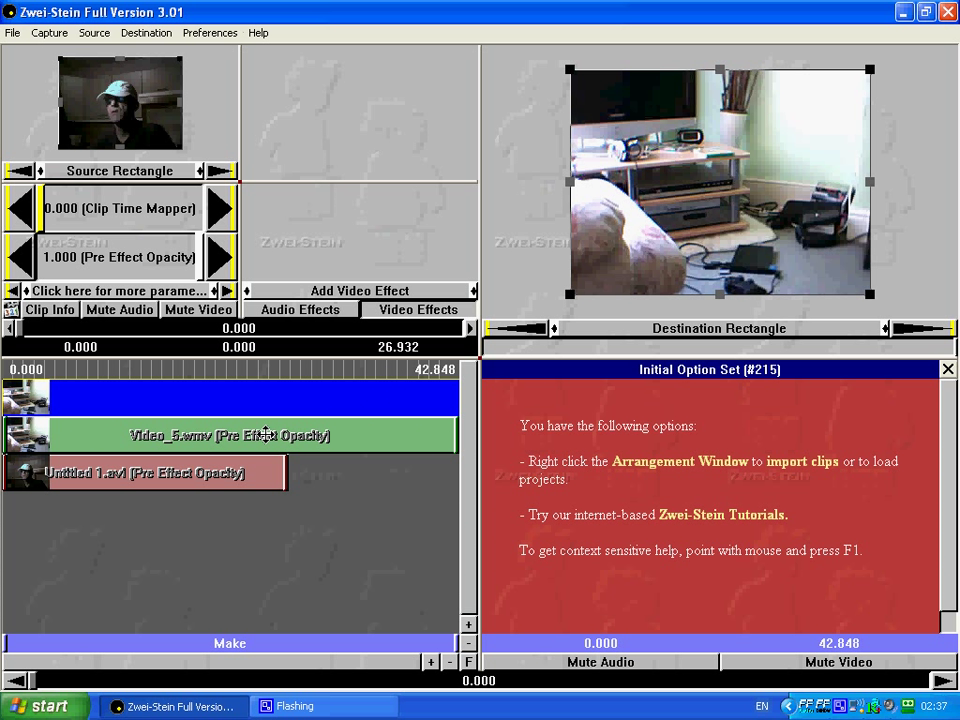
{"action": "left_click", "coordinate": [266, 434]}
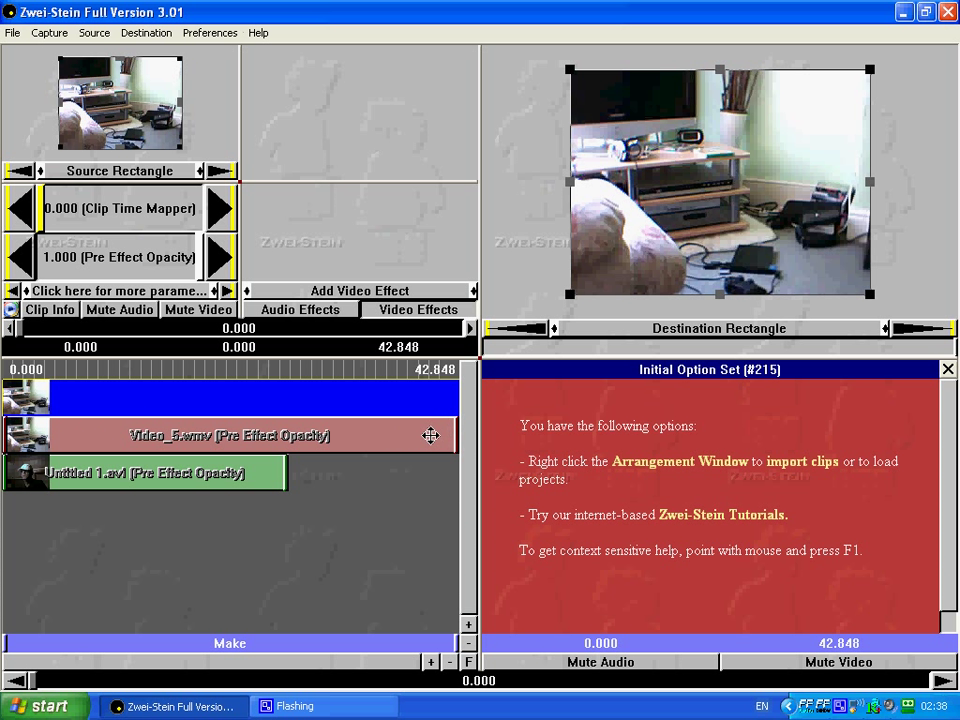
{"action": "left_click", "coordinate": [240, 472]}
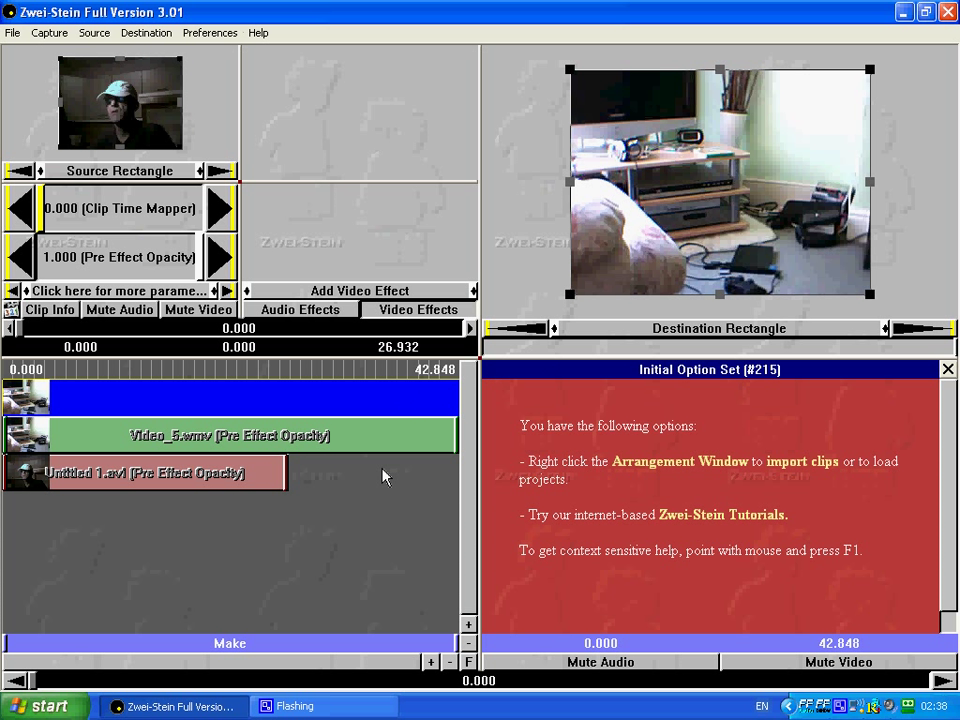
{"action": "left_click", "coordinate": [379, 437]}
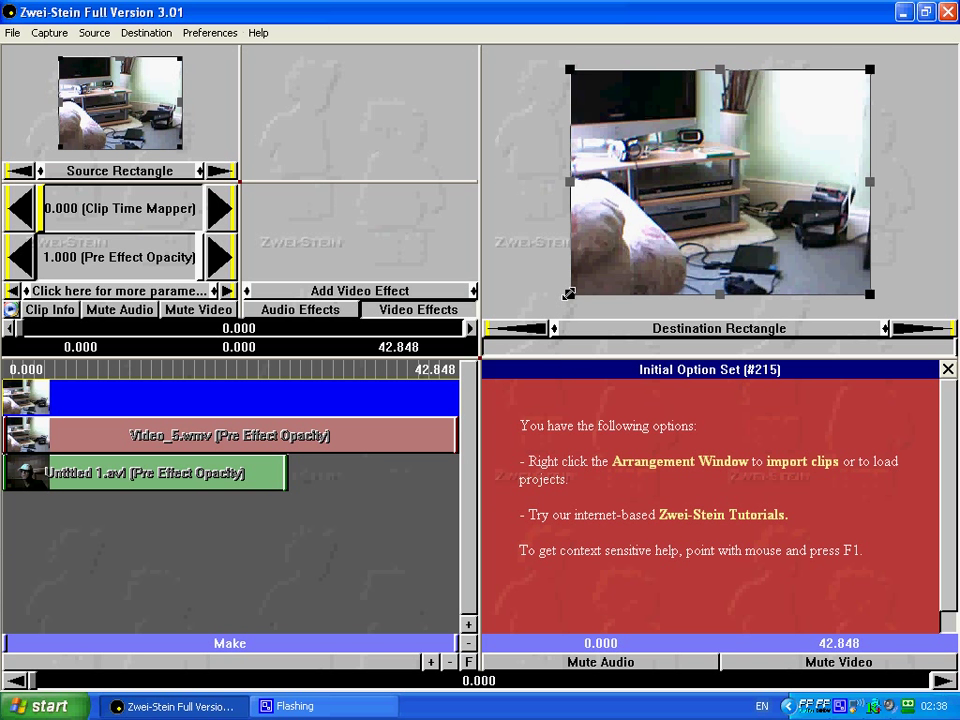
{"action": "left_click_drag", "start_coordinate": [568, 293], "coordinate": [666, 222]}
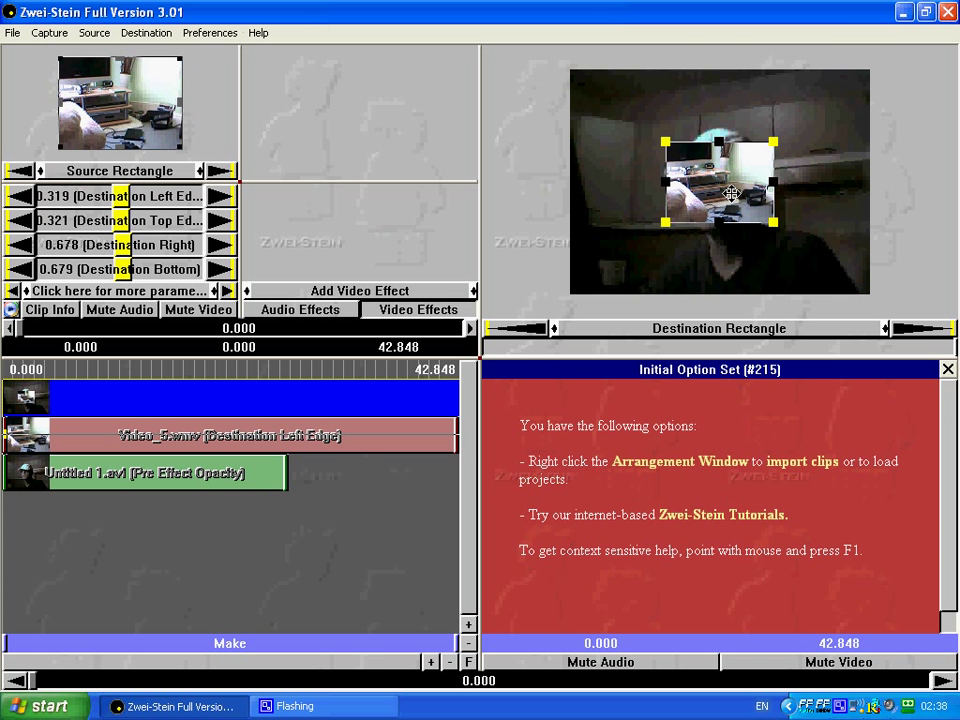
{"action": "left_click_drag", "start_coordinate": [732, 194], "coordinate": [587, 204]}
{"action": "left_click_drag", "start_coordinate": [527, 242], "coordinate": [537, 105]}
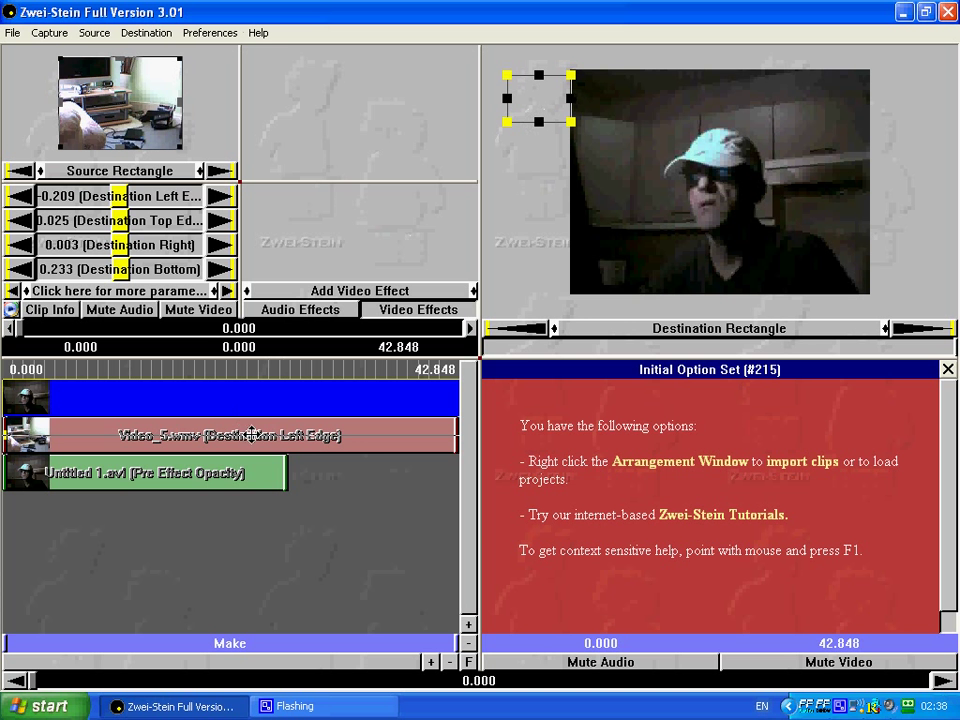
- Shrink Untitled 1.avi and push it just past the bottom-right edge (left 1.034, top 0.721)
{"action": "left_click", "coordinate": [150, 472]}
{"action": "left_click_drag", "start_coordinate": [581, 287], "coordinate": [680, 211]}
{"action": "left_click_drag", "start_coordinate": [746, 191], "coordinate": [926, 264]}
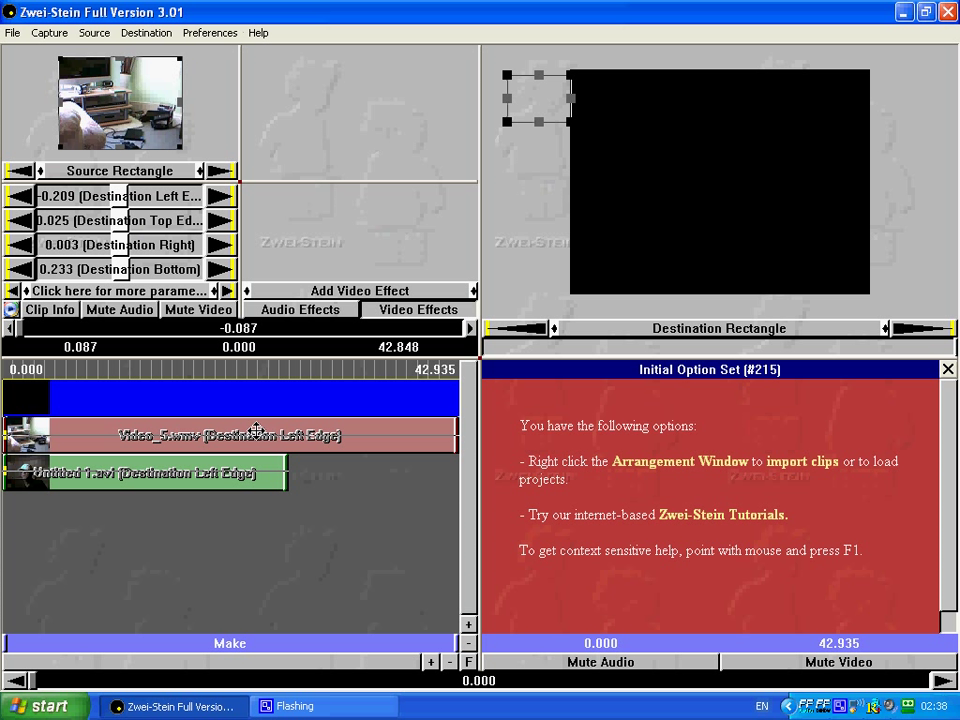
{"action": "left_click", "coordinate": [253, 476]}
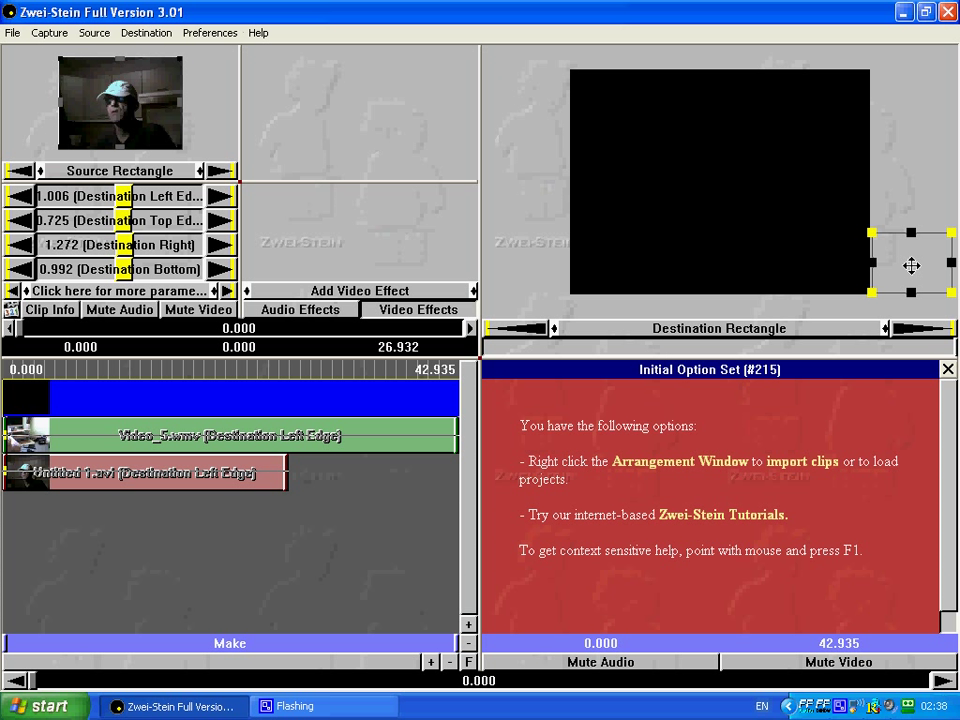
{"action": "left_click_drag", "start_coordinate": [902, 266], "coordinate": [924, 263]}
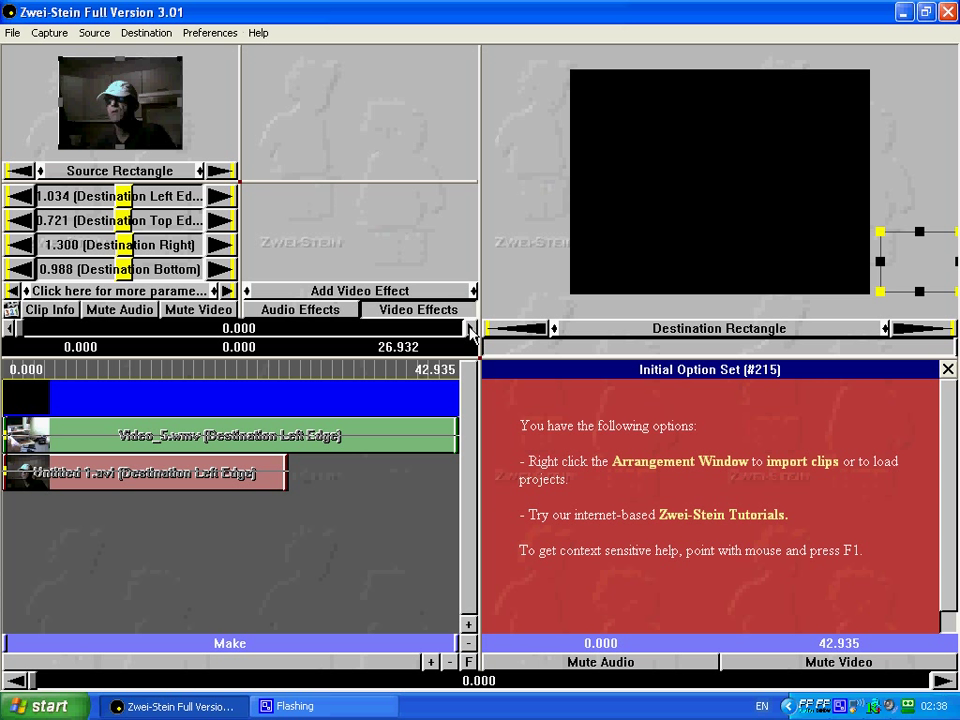
- At 0.500 s, slide Untitled 1.avi into the lower left of the frame
{"action": "left_click", "coordinate": [469, 328]}
{"action": "left_click", "coordinate": [469, 328]}
{"action": "left_click", "coordinate": [469, 328]}
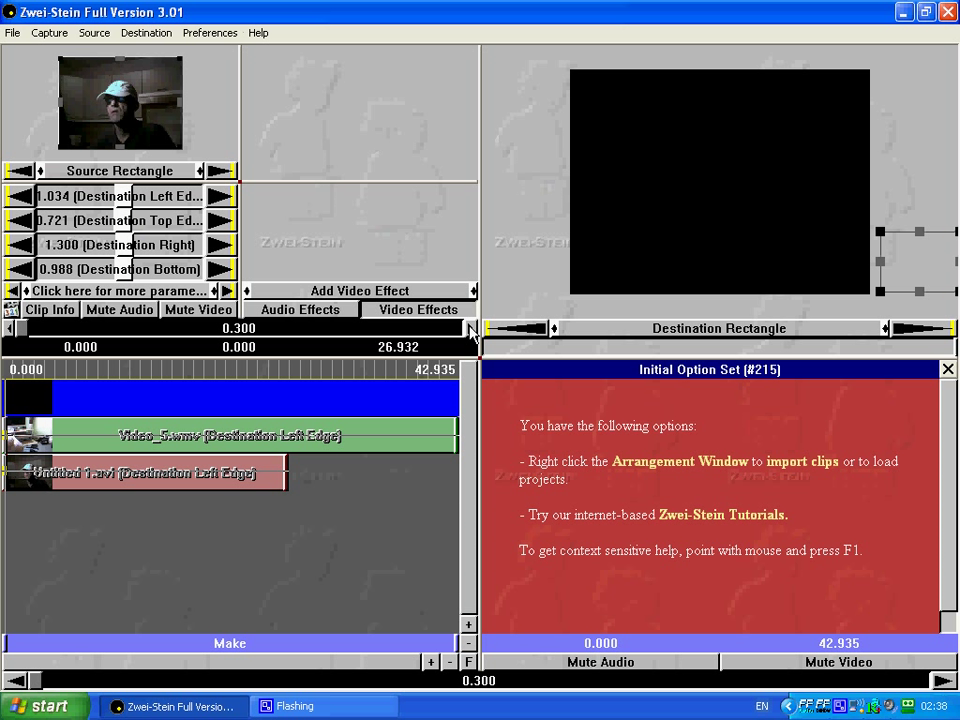
{"action": "left_click", "coordinate": [469, 328]}
{"action": "left_click", "coordinate": [469, 328]}
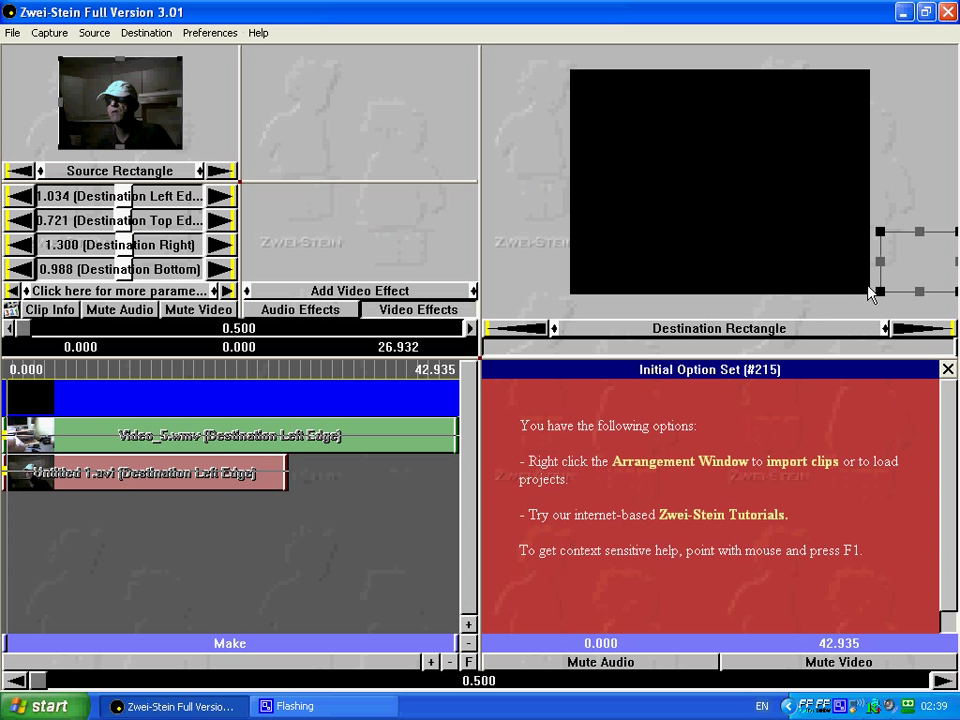
{"action": "left_click", "coordinate": [918, 279]}
{"action": "left_click_drag", "start_coordinate": [918, 279], "coordinate": [623, 263]}
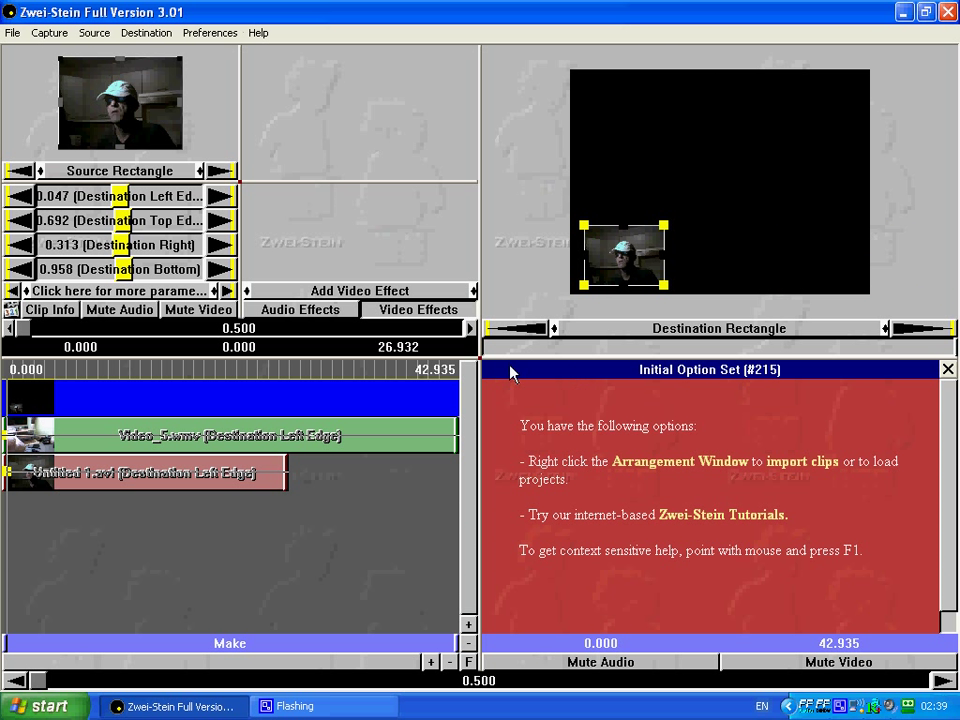
- At 1.000 s, stretch Untitled 1.avi up to top 0.033, then rewind the preview to 0.000
{"action": "left_click", "coordinate": [470, 328]}
{"action": "left_click", "coordinate": [470, 328]}
{"action": "left_click", "coordinate": [470, 328]}
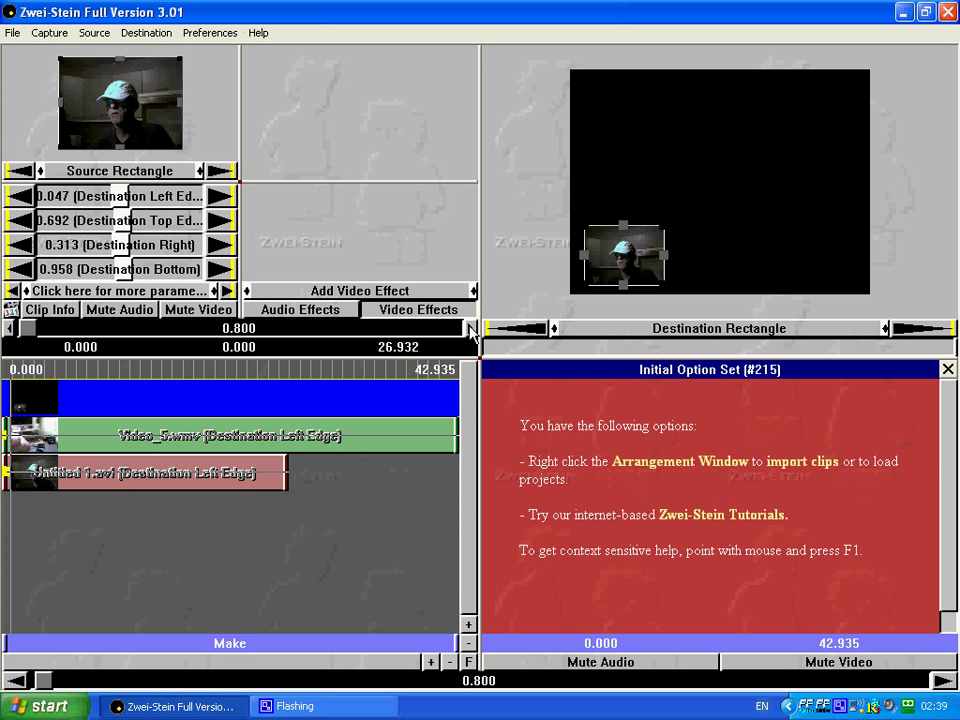
{"action": "left_click", "coordinate": [470, 328]}
{"action": "left_click", "coordinate": [470, 328]}
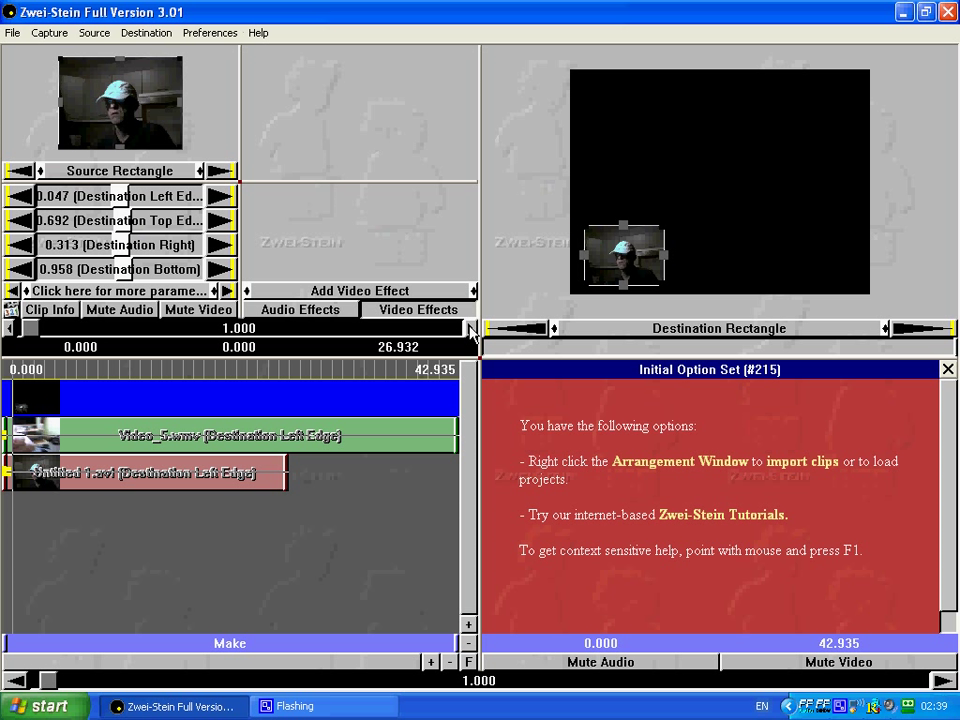
{"action": "left_click", "coordinate": [640, 259]}
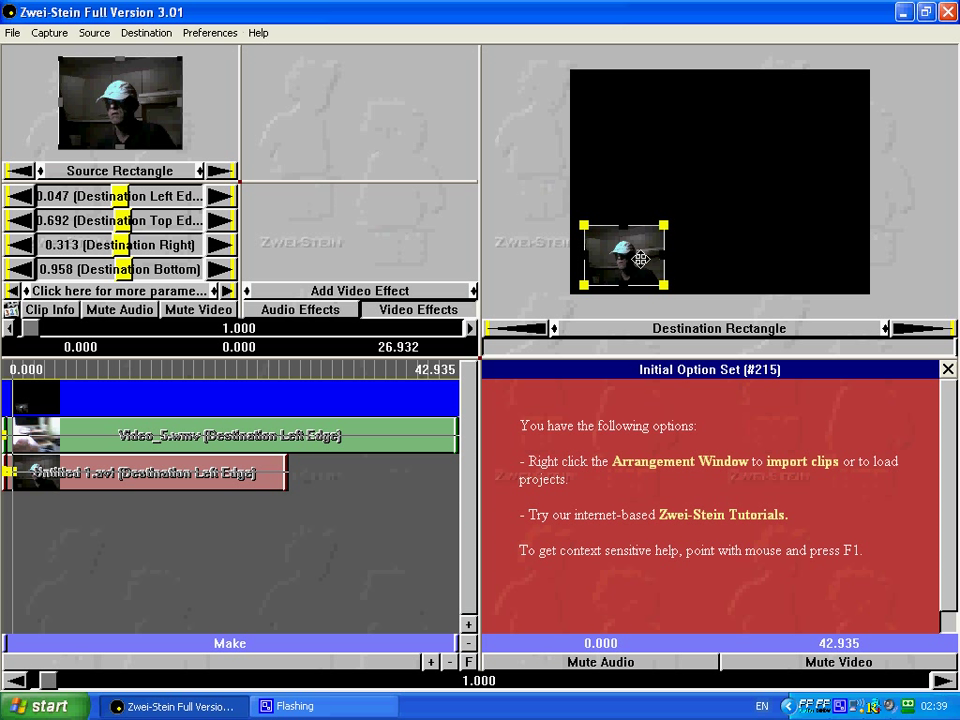
{"action": "left_click_drag", "start_coordinate": [625, 229], "coordinate": [623, 77]}
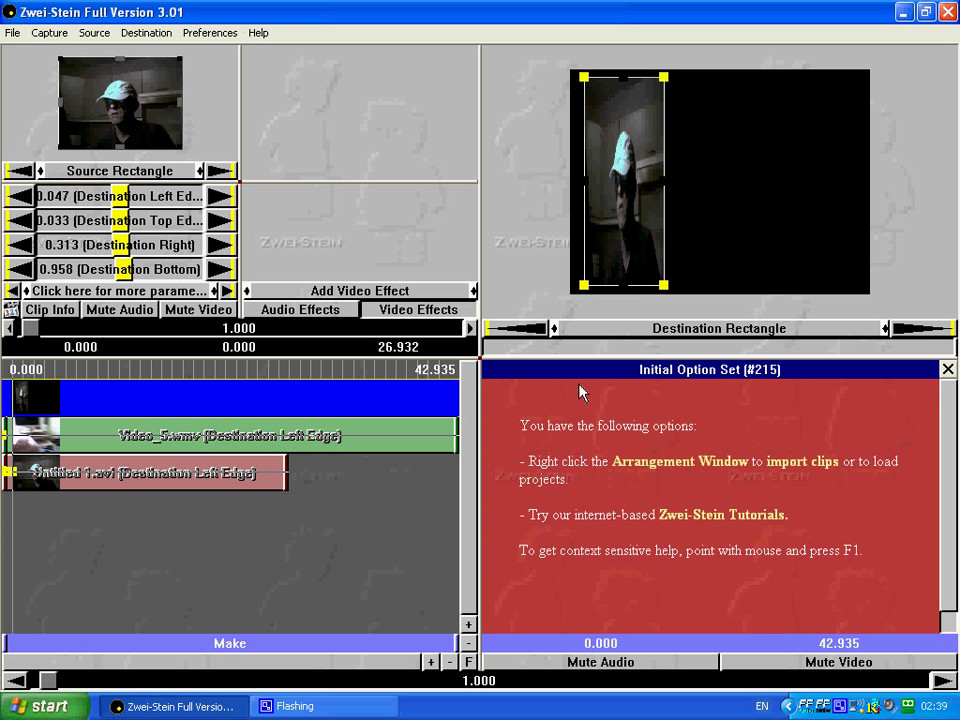
{"action": "left_click_drag", "start_coordinate": [30, 328], "coordinate": [12, 330]}
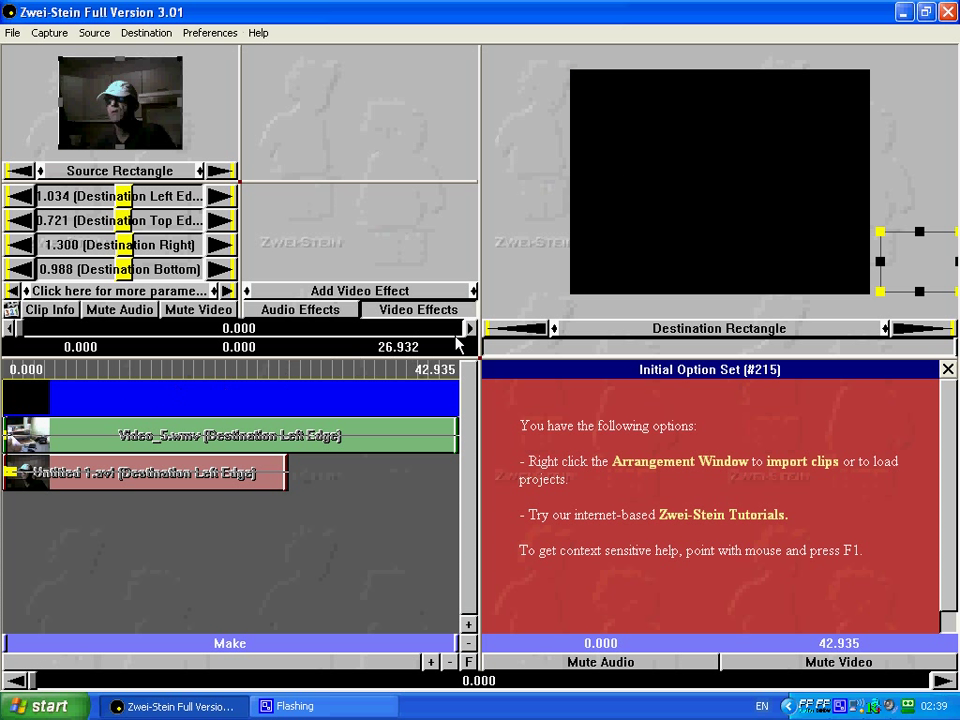
{"action": "left_click", "coordinate": [472, 330]}
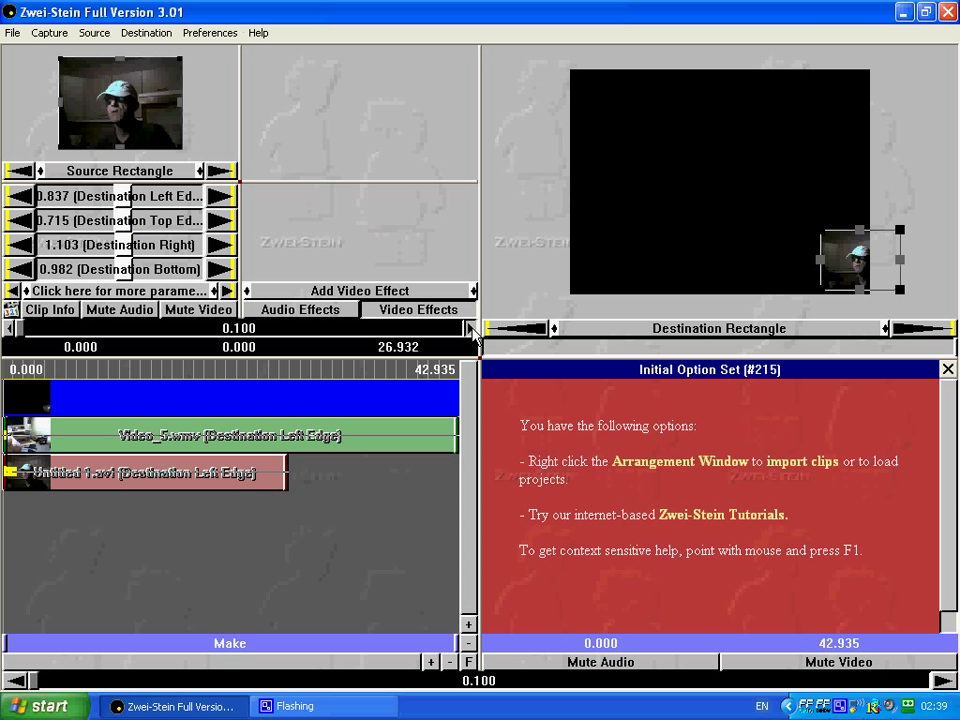
{"action": "left_click", "coordinate": [472, 330]}
{"action": "left_click", "coordinate": [472, 330]}
{"action": "left_click", "coordinate": [472, 330]}
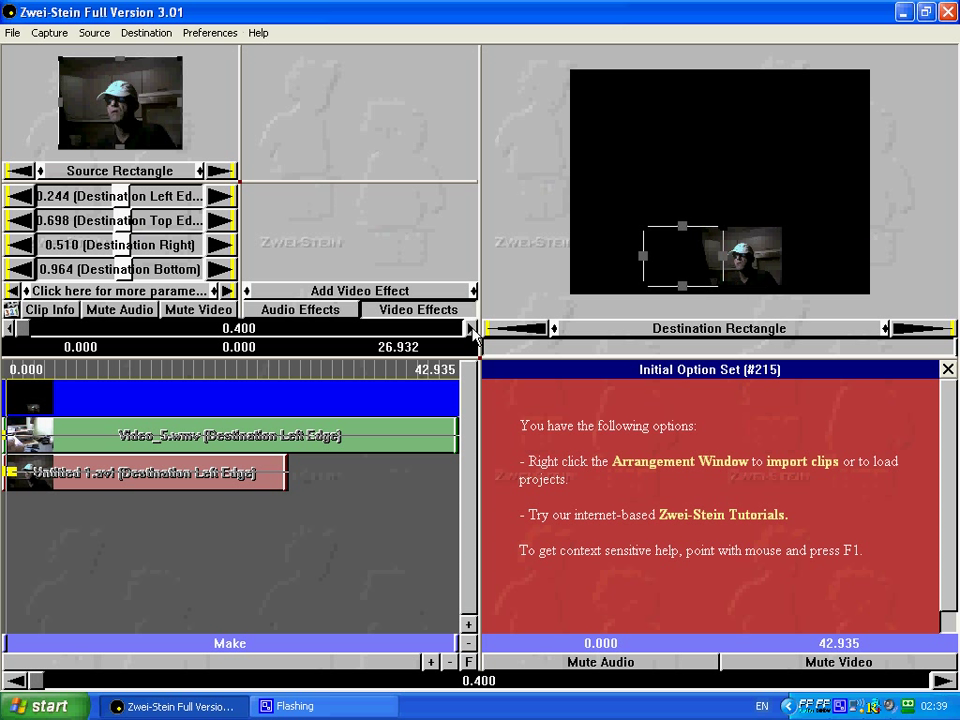
{"action": "left_click", "coordinate": [472, 330]}
{"action": "left_click", "coordinate": [472, 330]}
{"action": "left_click", "coordinate": [472, 330]}
{"action": "left_click", "coordinate": [472, 330]}
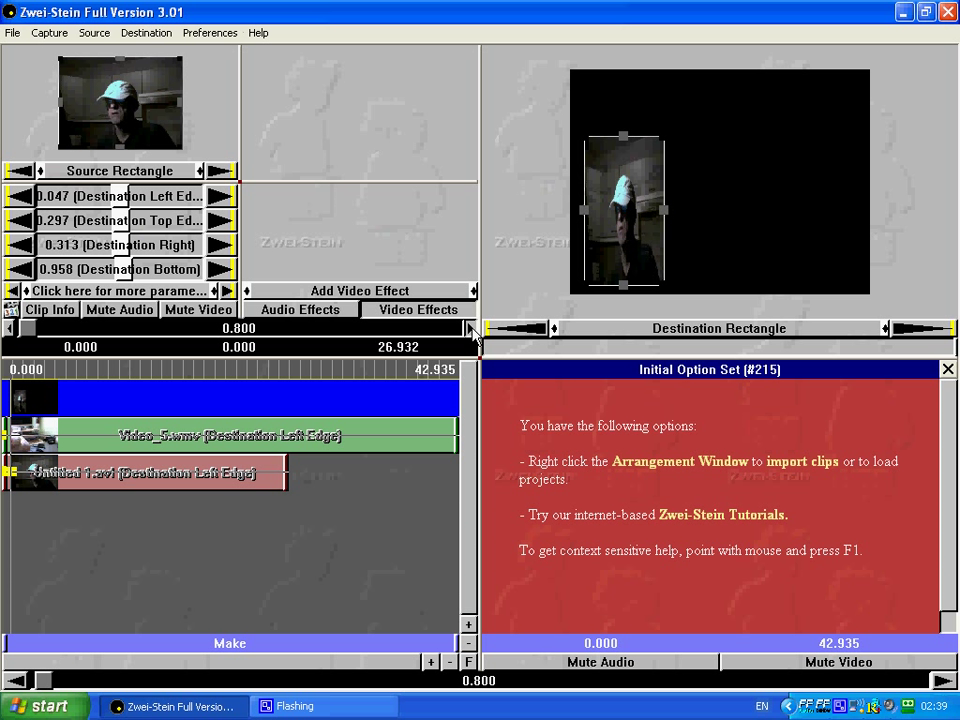
{"action": "left_click", "coordinate": [472, 330]}
{"action": "left_click", "coordinate": [472, 330]}
{"action": "left_click", "coordinate": [472, 330]}
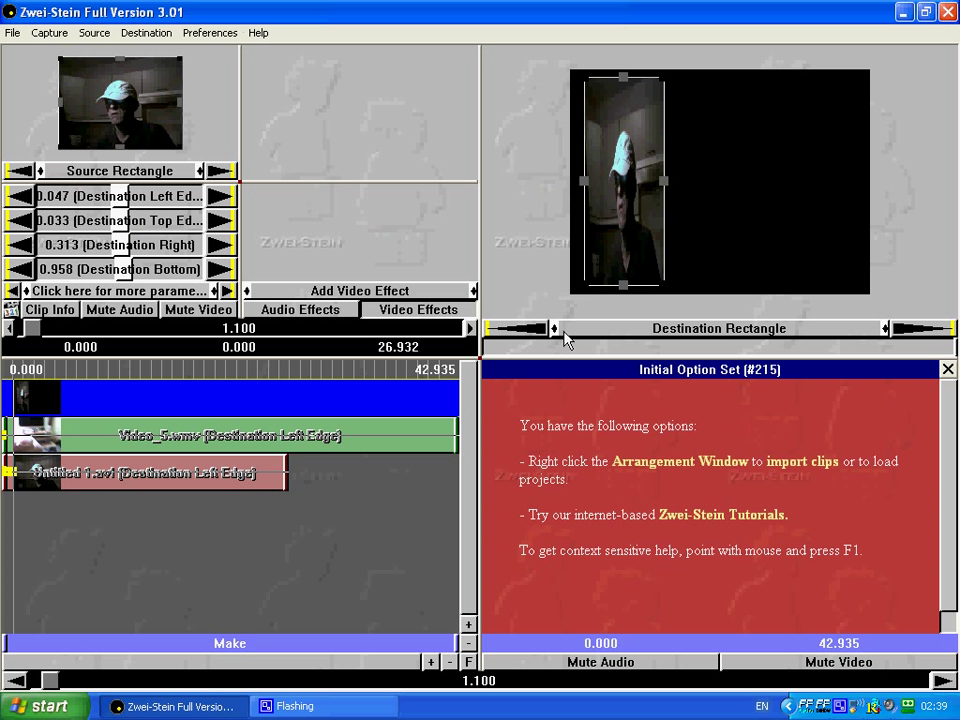
{"action": "left_click_drag", "start_coordinate": [32, 330], "coordinate": [5, 330]}
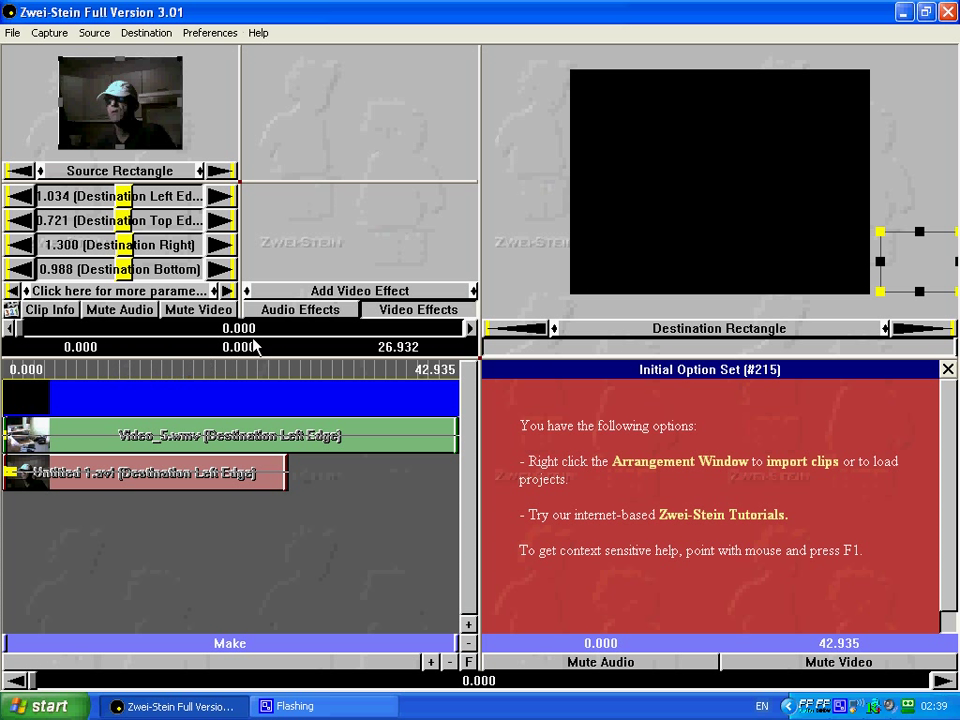
- At about 0.5 s, slide Video_5.wmv across into the top-right corner
{"action": "left_click", "coordinate": [210, 440]}
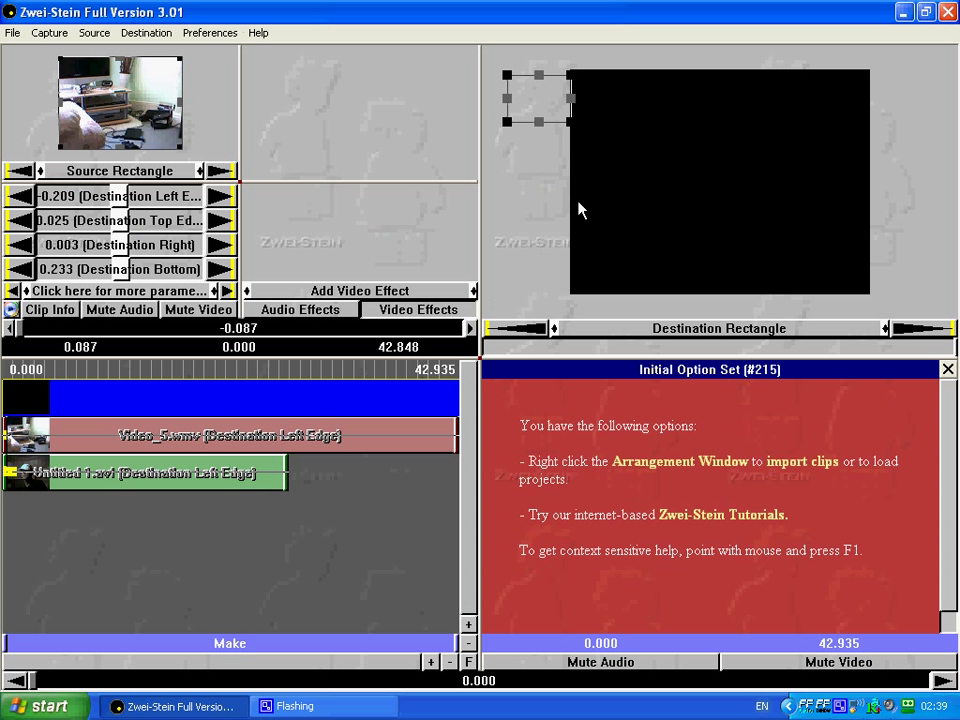
{"action": "left_click", "coordinate": [543, 100]}
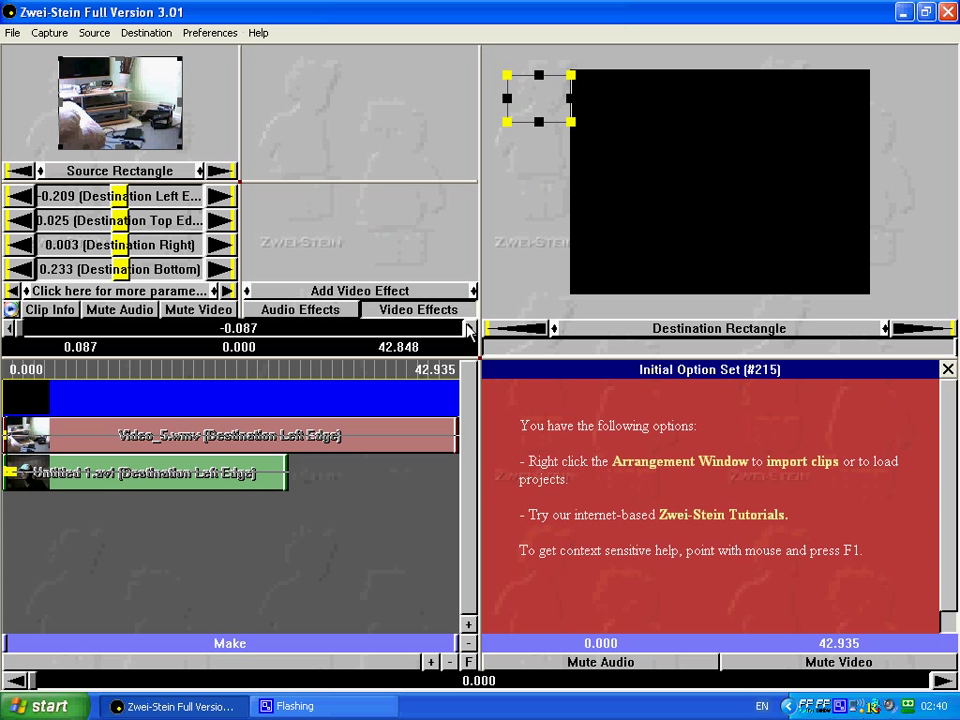
{"action": "key", "text": "space"}
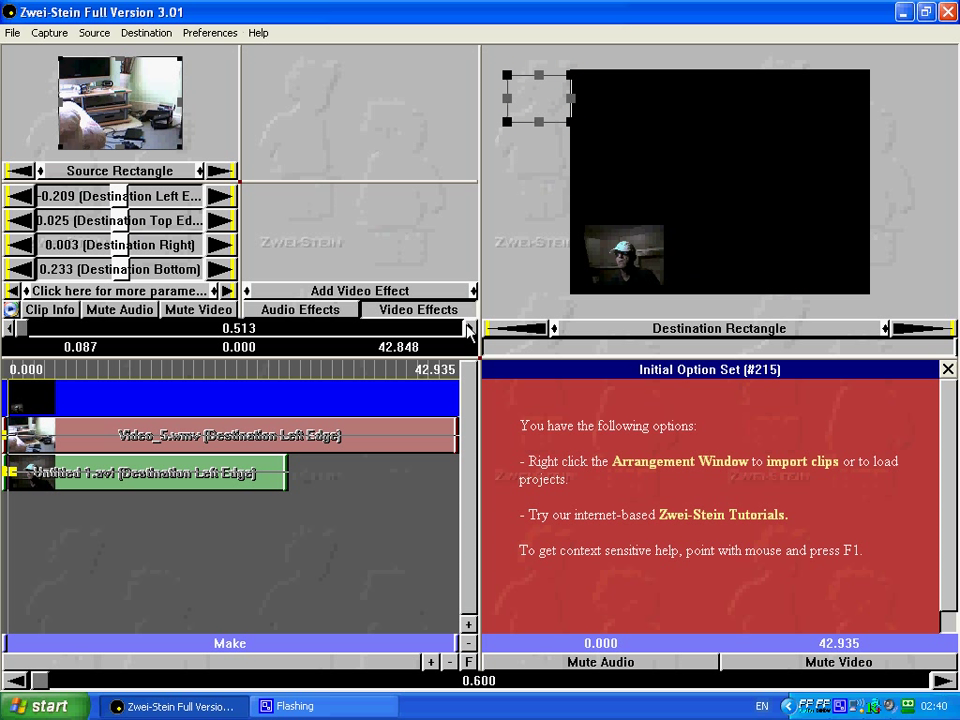
{"action": "left_click", "coordinate": [551, 97]}
{"action": "left_click_drag", "start_coordinate": [551, 97], "coordinate": [841, 101]}
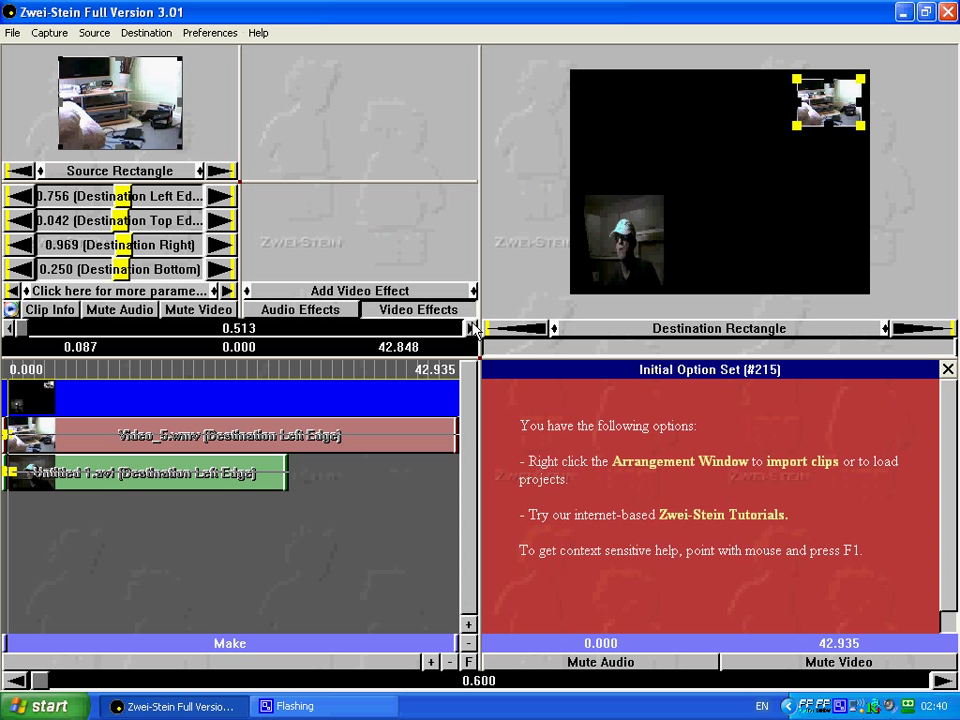
- At 1.013 s, stretch Video_5.wmv down into a tall right strip (top 0.042, bottom 0.967)
{"action": "left_click", "coordinate": [472, 330]}
{"action": "left_click", "coordinate": [472, 330]}
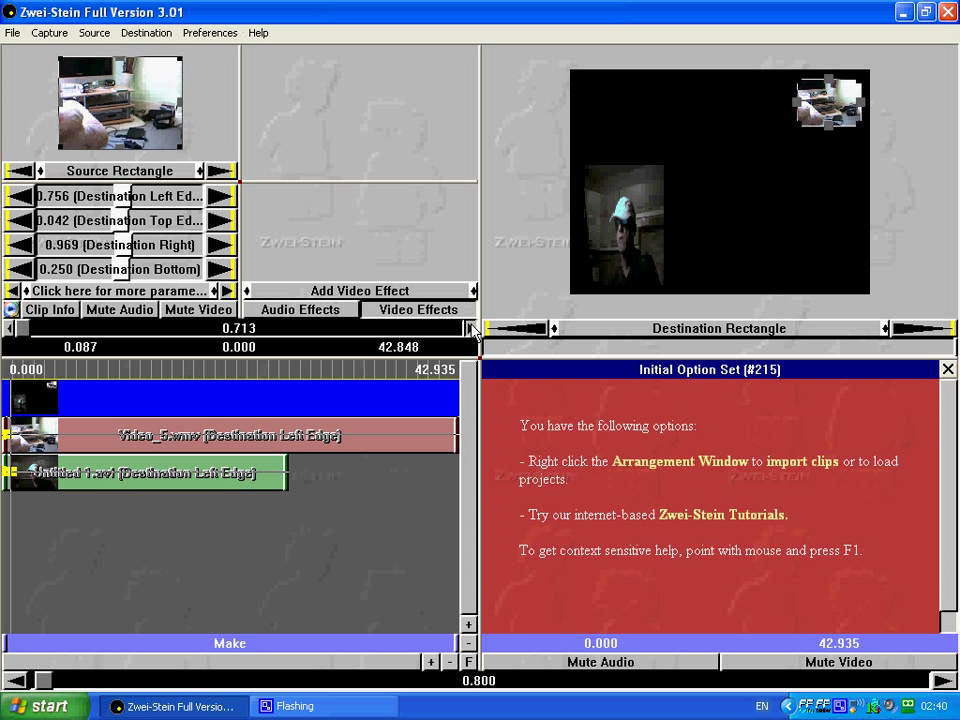
{"action": "left_click", "coordinate": [472, 330]}
{"action": "left_click", "coordinate": [472, 330]}
{"action": "left_click", "coordinate": [472, 330]}
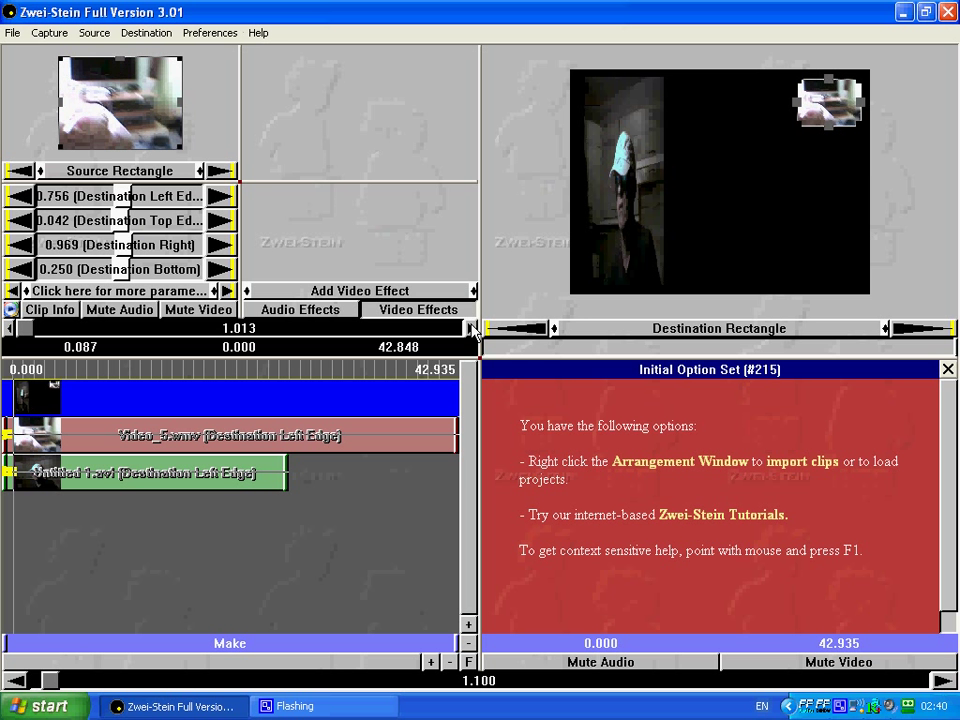
{"action": "left_click", "coordinate": [836, 110]}
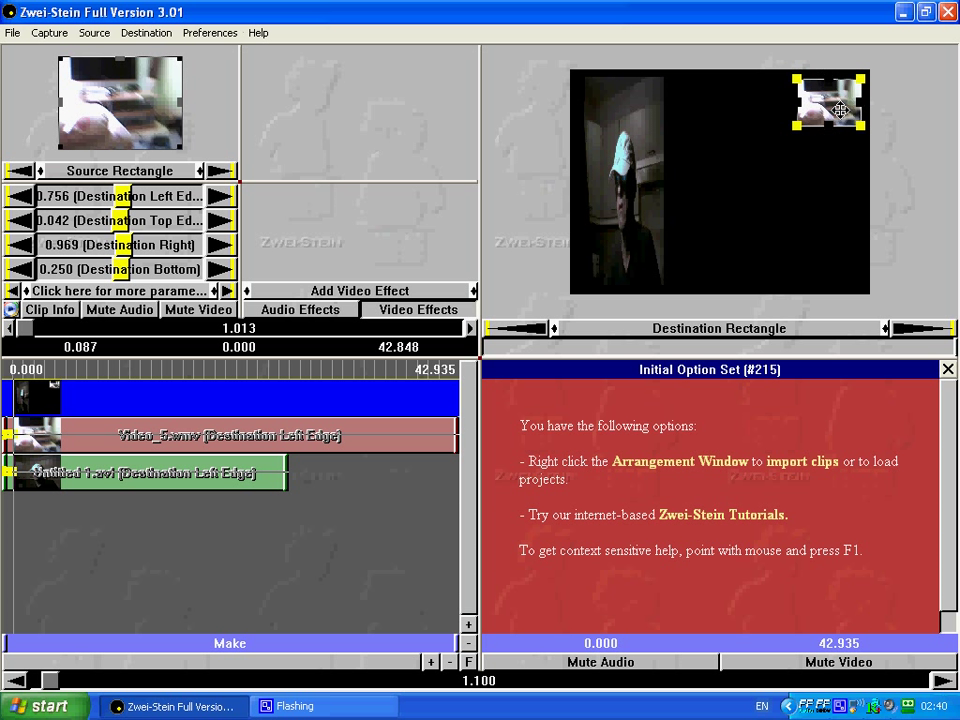
{"action": "left_click_drag", "start_coordinate": [833, 131], "coordinate": [831, 287]}
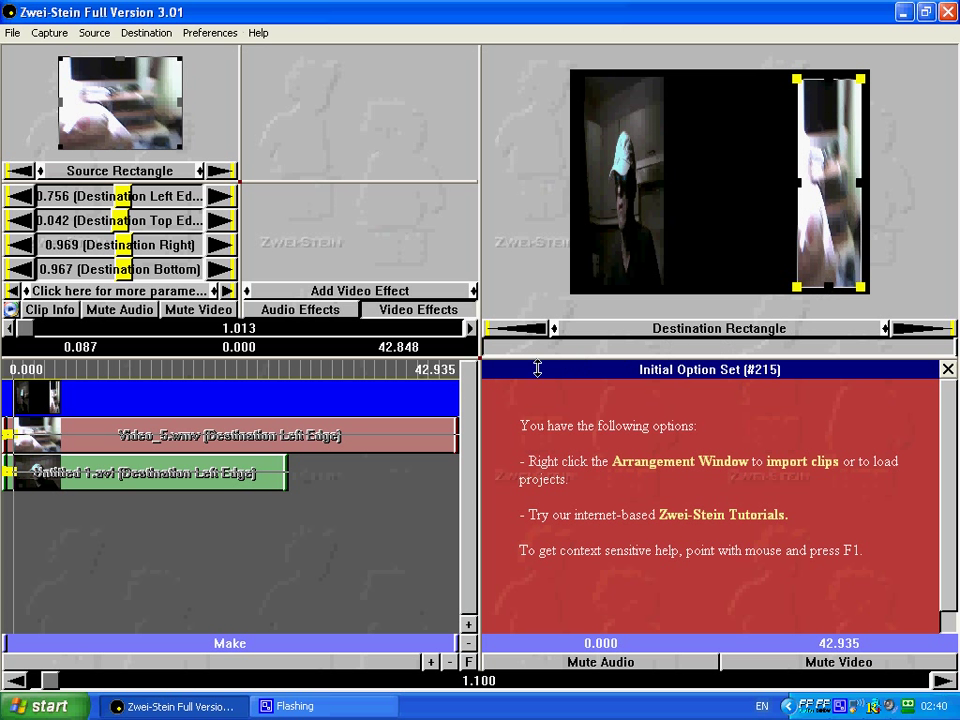
{"action": "left_click_drag", "start_coordinate": [30, 330], "coordinate": [10, 329]}
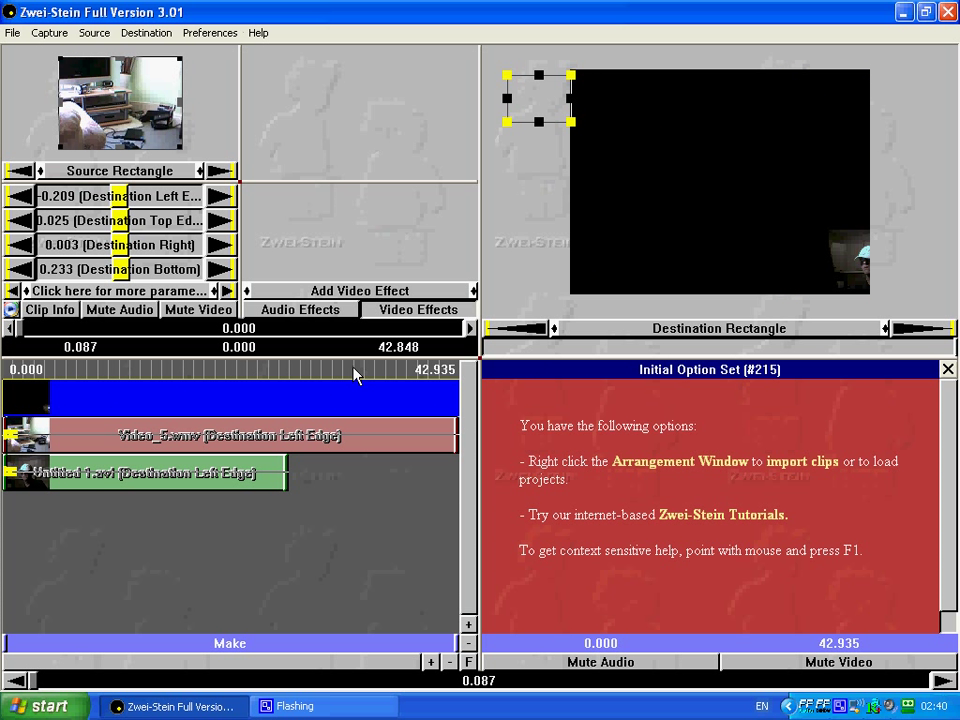
{"action": "left_click", "coordinate": [469, 328]}
{"action": "left_click", "coordinate": [469, 328]}
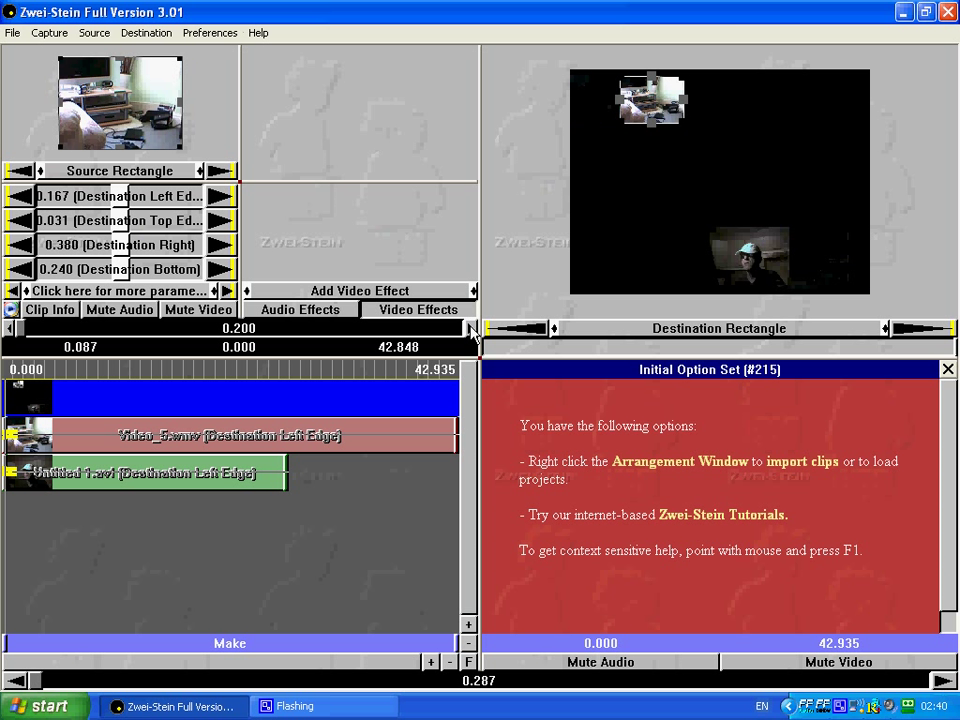
{"action": "left_click", "coordinate": [469, 328]}
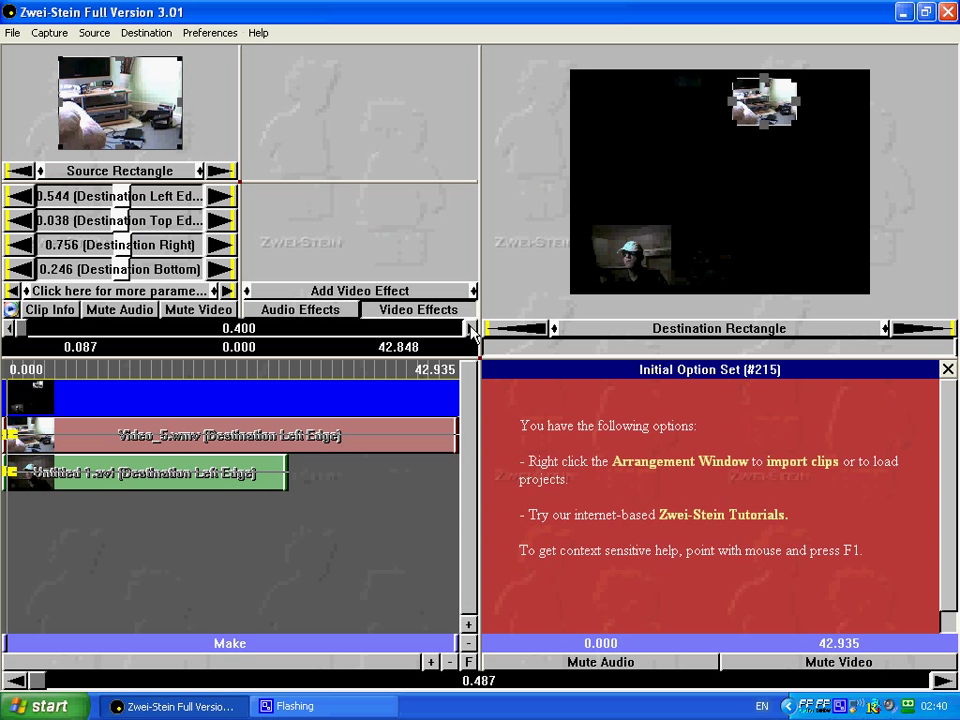
{"action": "left_click", "coordinate": [470, 328]}
{"action": "left_click", "coordinate": [470, 328]}
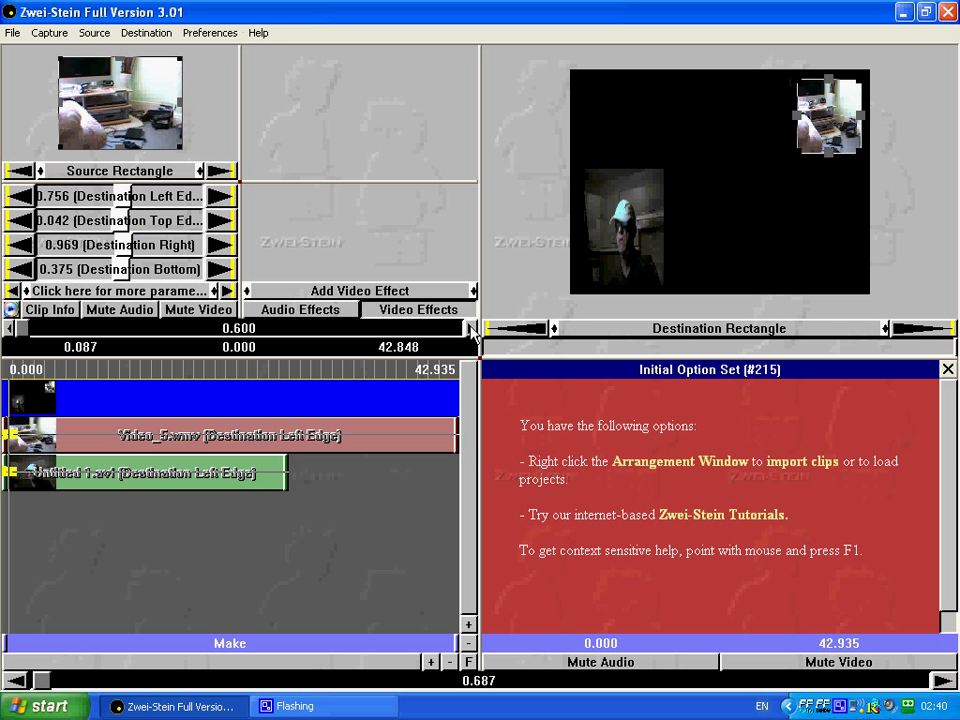
{"action": "left_click", "coordinate": [470, 328]}
{"action": "left_click", "coordinate": [470, 328]}
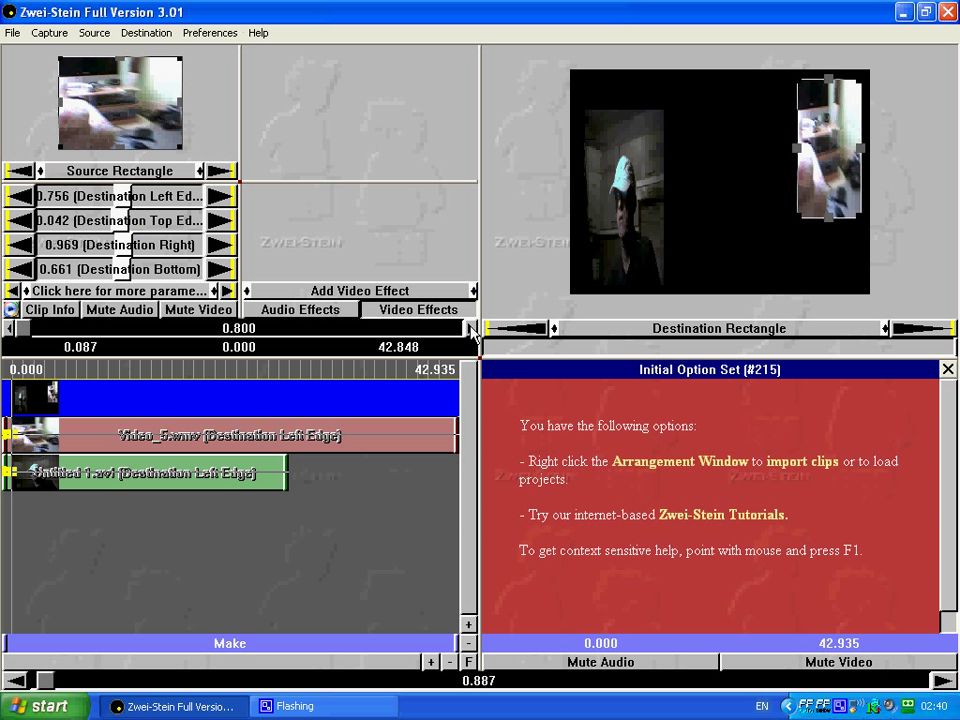
{"action": "left_click", "coordinate": [470, 328]}
{"action": "left_click", "coordinate": [470, 328]}
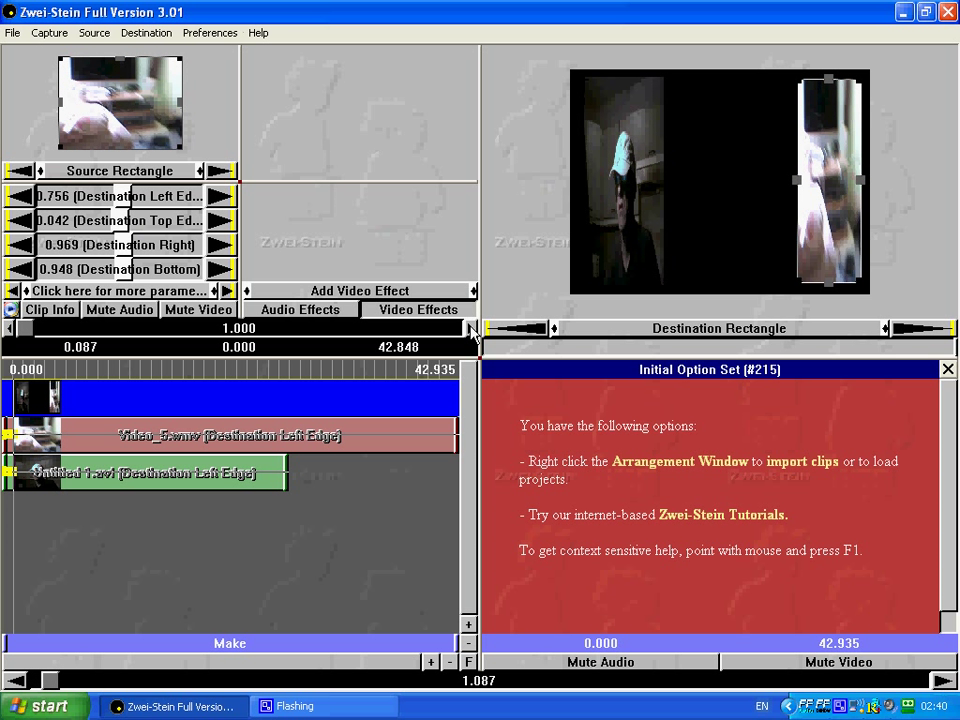
{"action": "left_click", "coordinate": [470, 328]}
{"action": "left_click", "coordinate": [470, 328]}
{"action": "left_click", "coordinate": [470, 328]}
{"action": "left_click", "coordinate": [470, 328]}
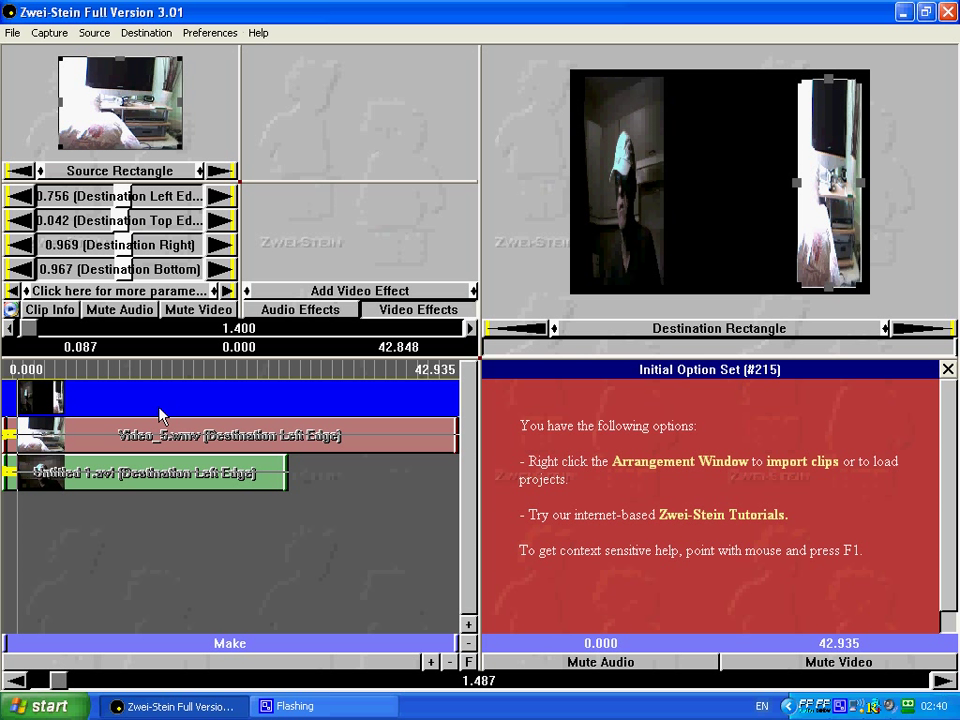
{"action": "left_click_drag", "start_coordinate": [31, 329], "coordinate": [388, 322]}
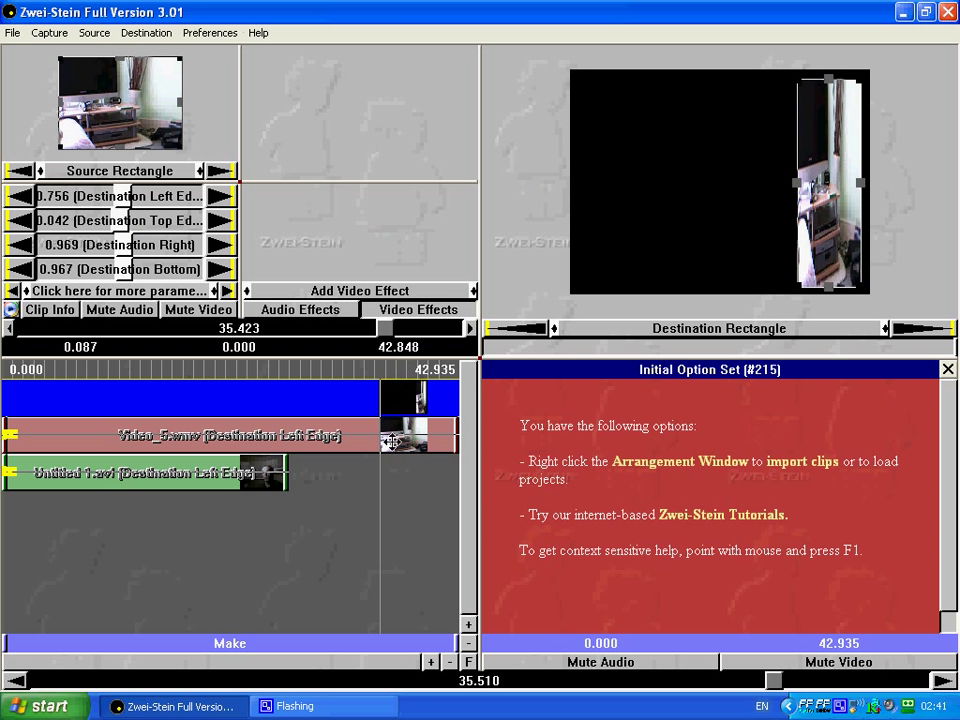
{"action": "left_click_drag", "start_coordinate": [388, 333], "coordinate": [3, 340]}
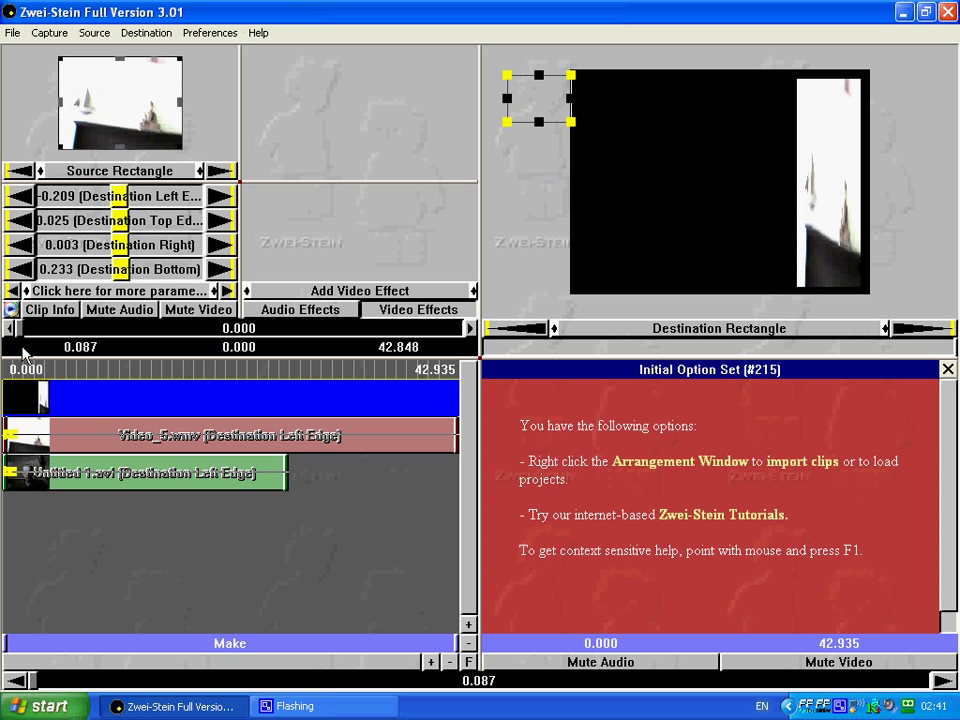
- Move the preview time to 26.932 s, the end of Untitled 1.avi
{"action": "left_click", "coordinate": [229, 466]}
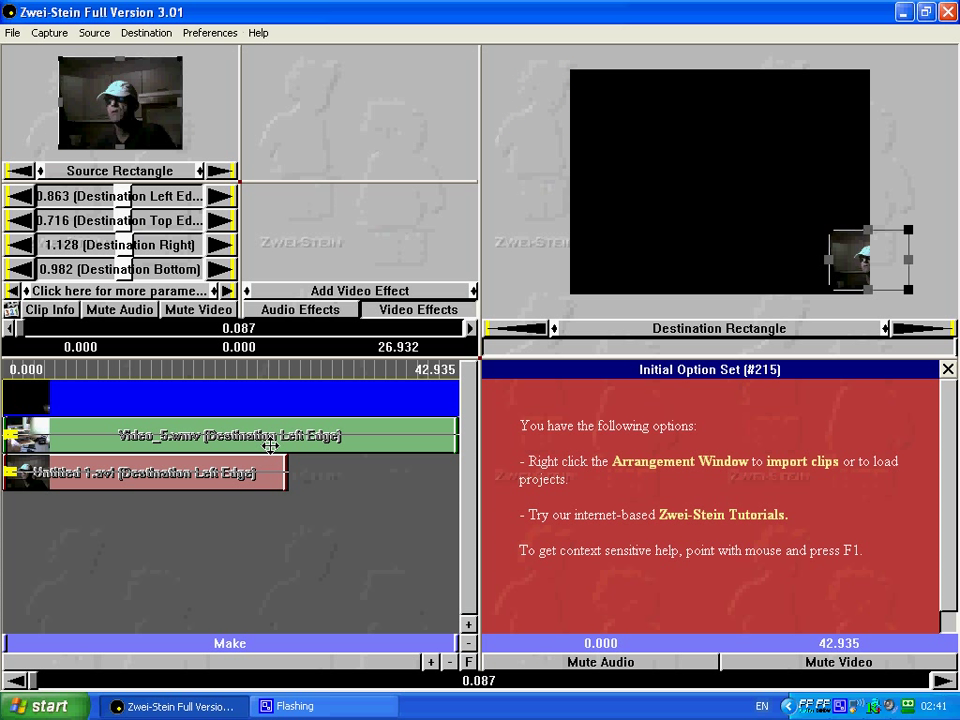
{"action": "left_click", "coordinate": [216, 428]}
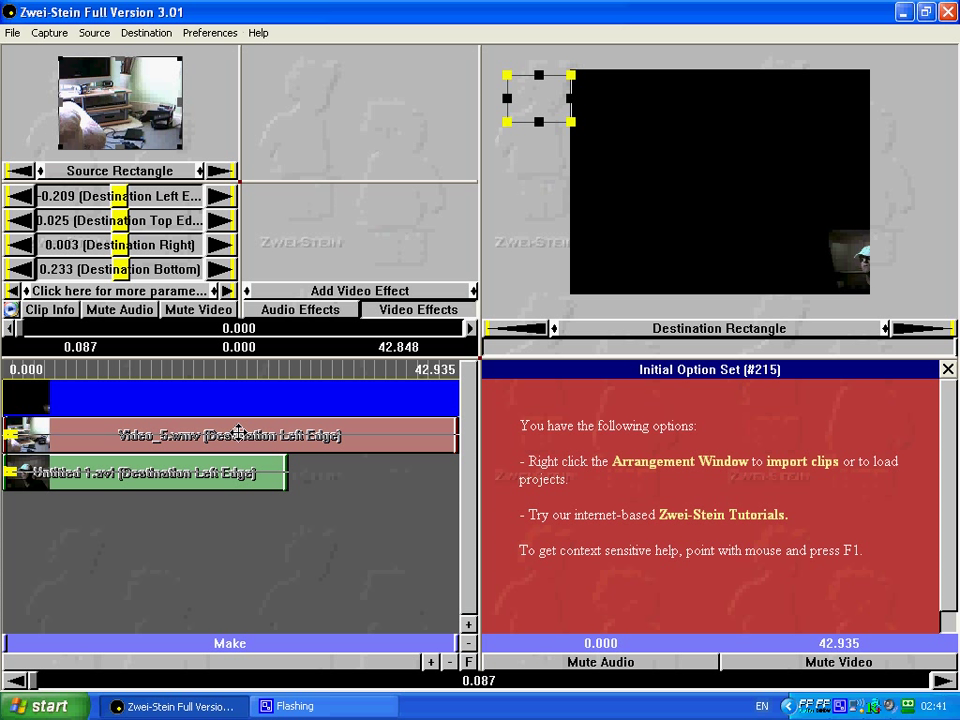
{"action": "left_click_drag", "start_coordinate": [28, 330], "coordinate": [175, 328]}
{"action": "left_click", "coordinate": [258, 481]}
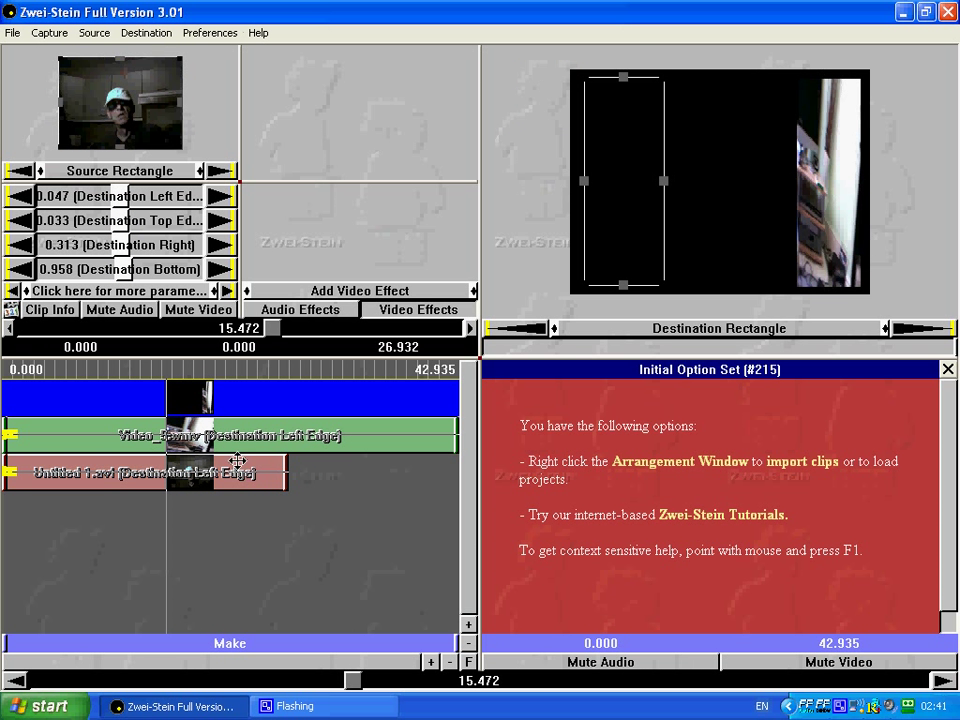
{"action": "left_click_drag", "start_coordinate": [273, 330], "coordinate": [512, 332]}
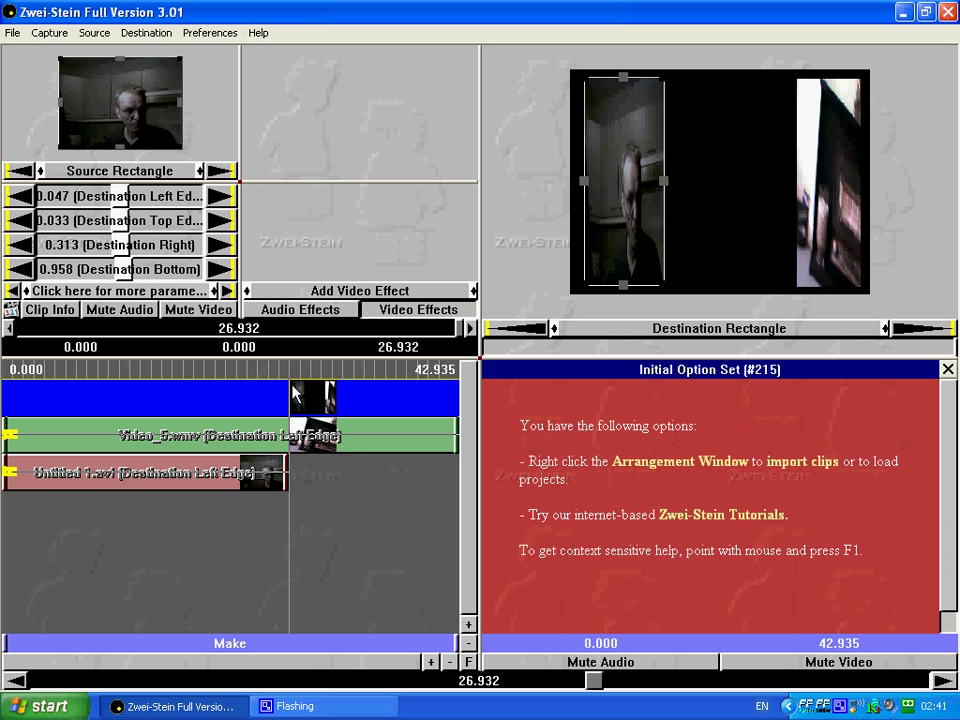
- Split Video_5.wmv at the current time using Clip > Split at Current Time
{"action": "left_click", "coordinate": [370, 434]}
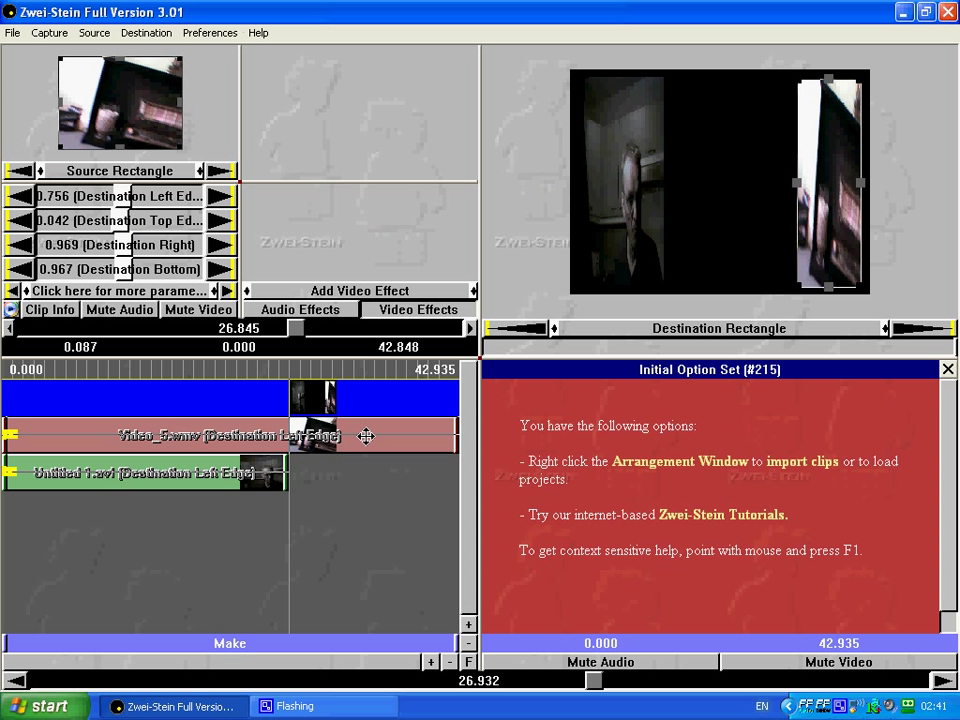
{"action": "right_click", "coordinate": [366, 436]}
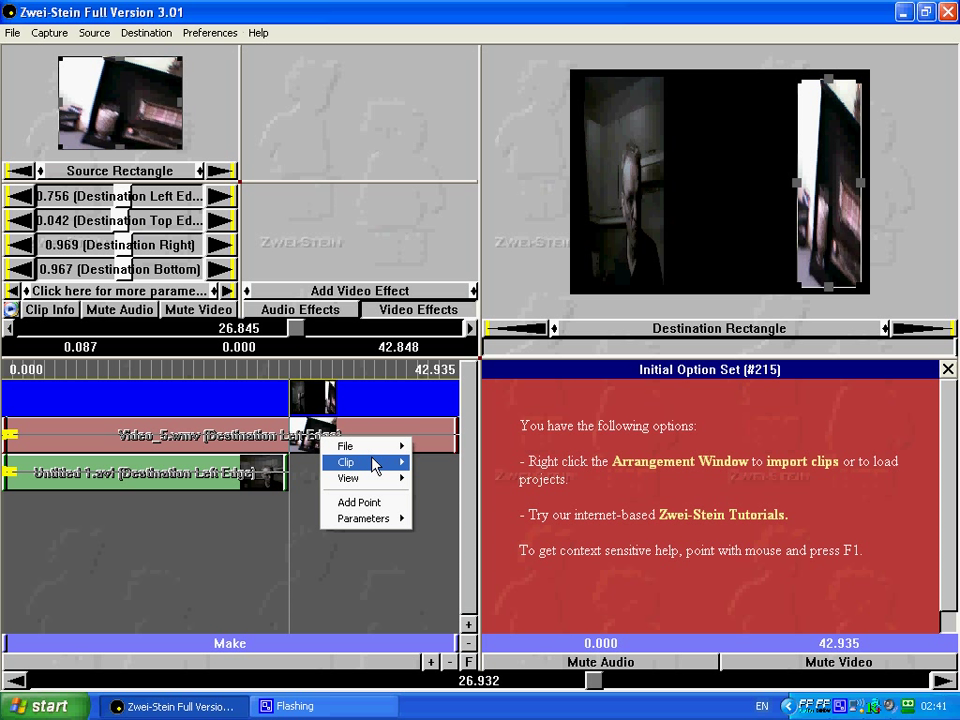
{"action": "mouse_move", "coordinate": [374, 465]}
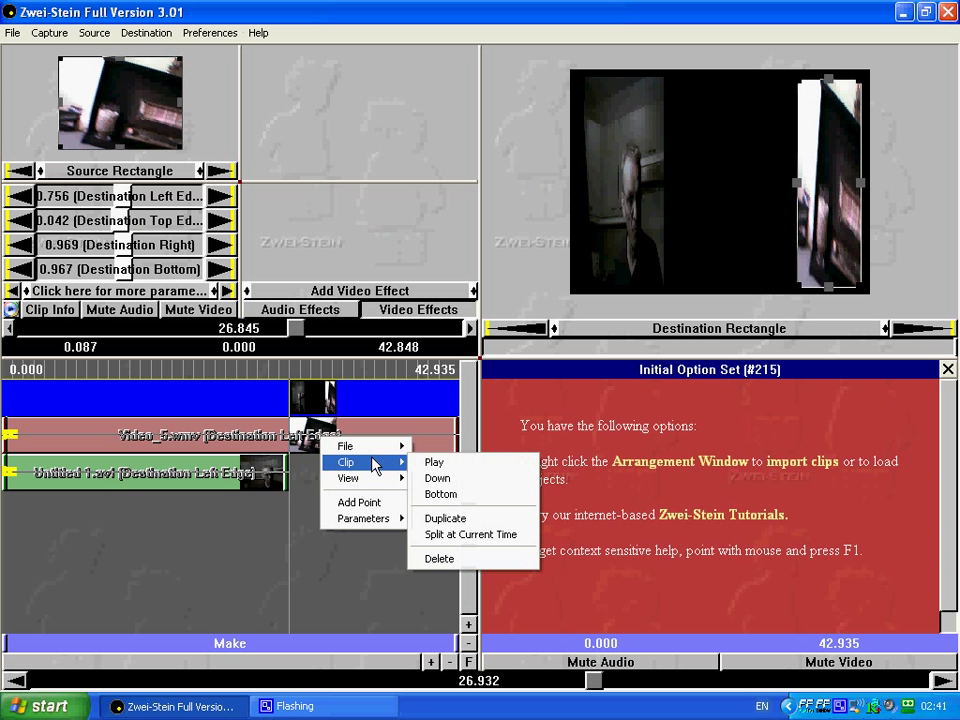
{"action": "left_click", "coordinate": [531, 540]}
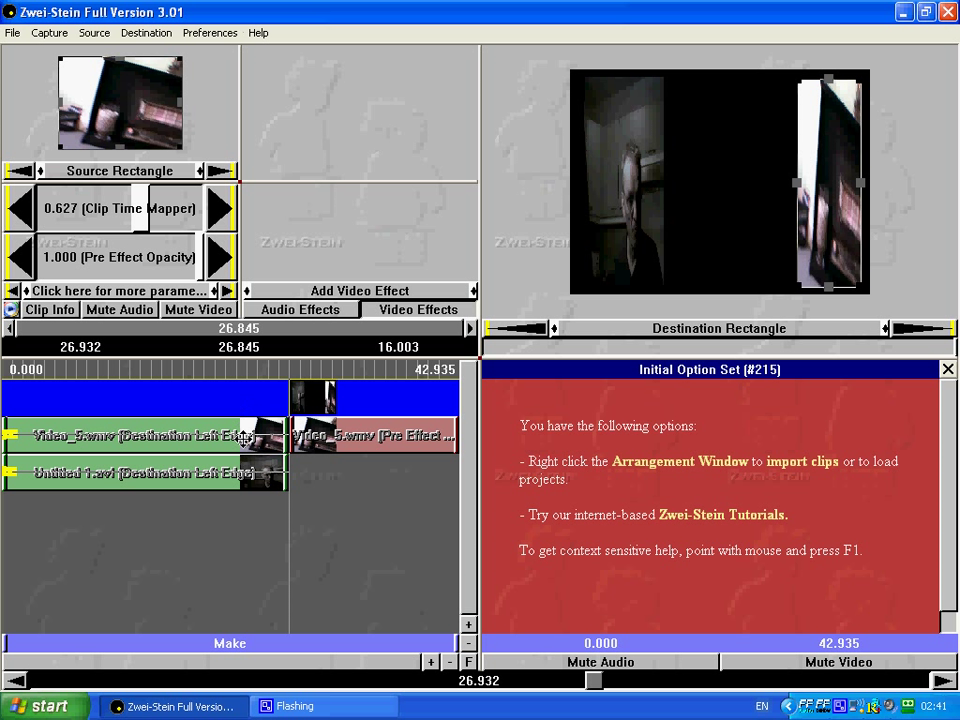
- Delete the second Video_5.wmv piece after 26.932 s and rewind the preview to 0
{"action": "left_click", "coordinate": [260, 438]}
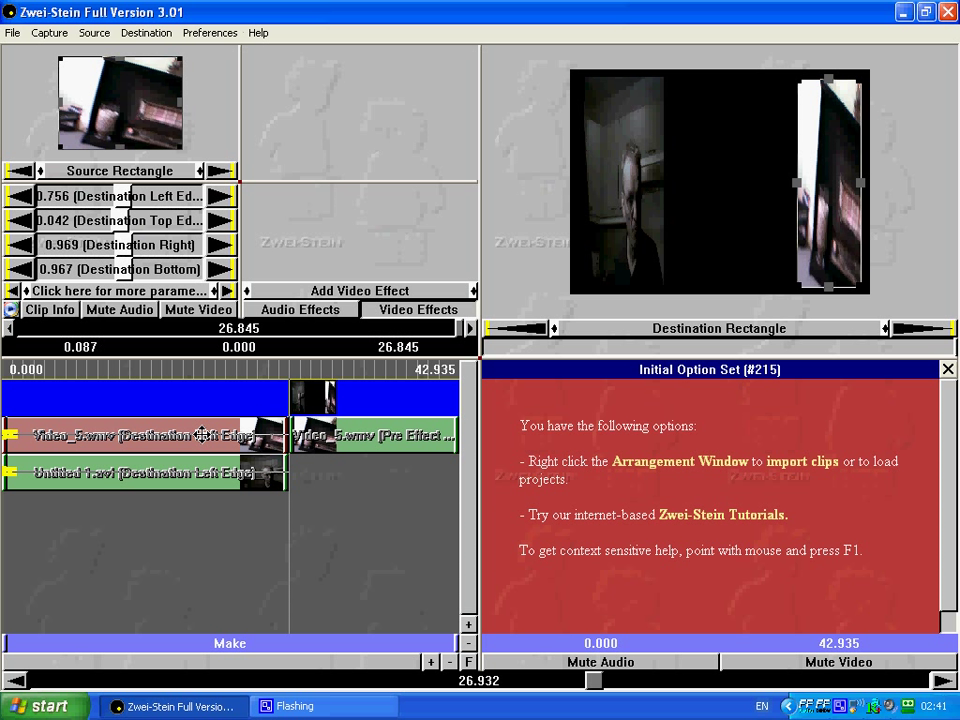
{"action": "left_click", "coordinate": [395, 432]}
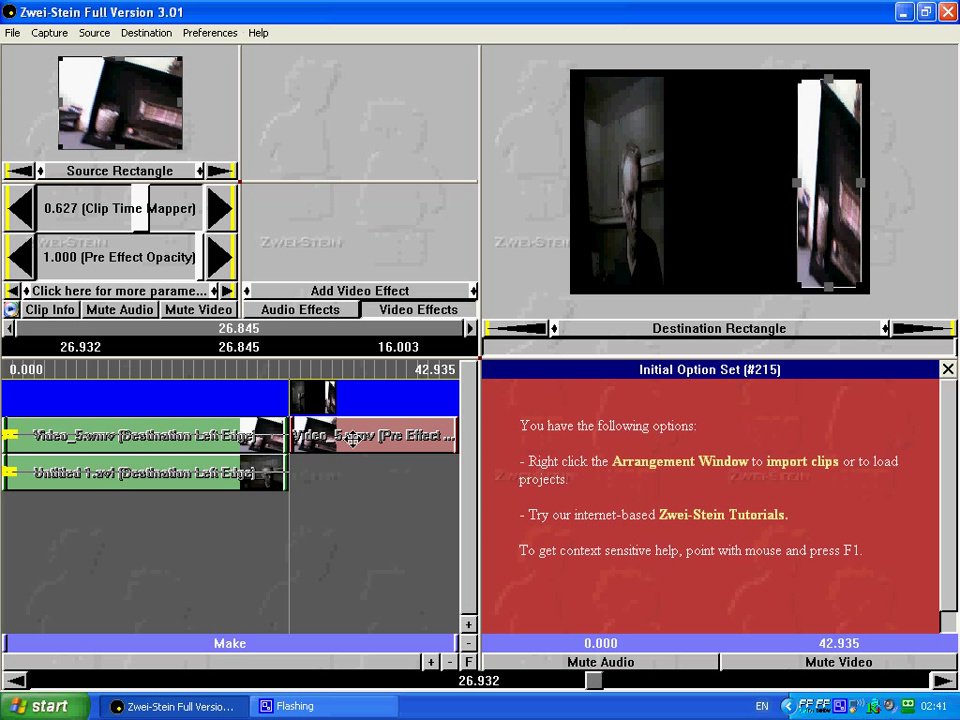
{"action": "right_click", "coordinate": [353, 439]}
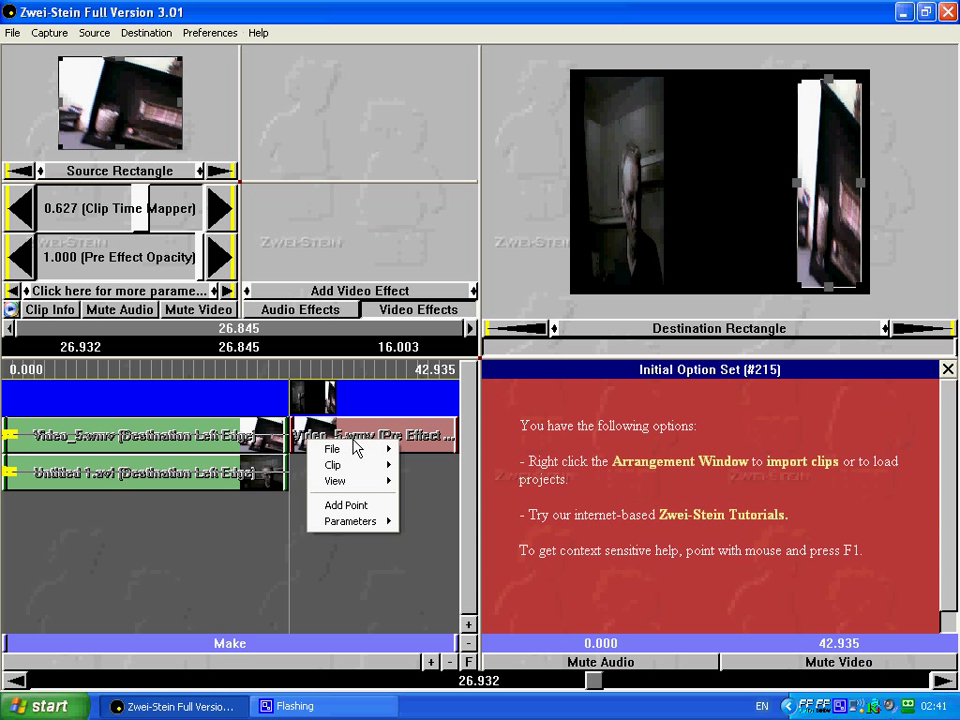
{"action": "mouse_move", "coordinate": [356, 467]}
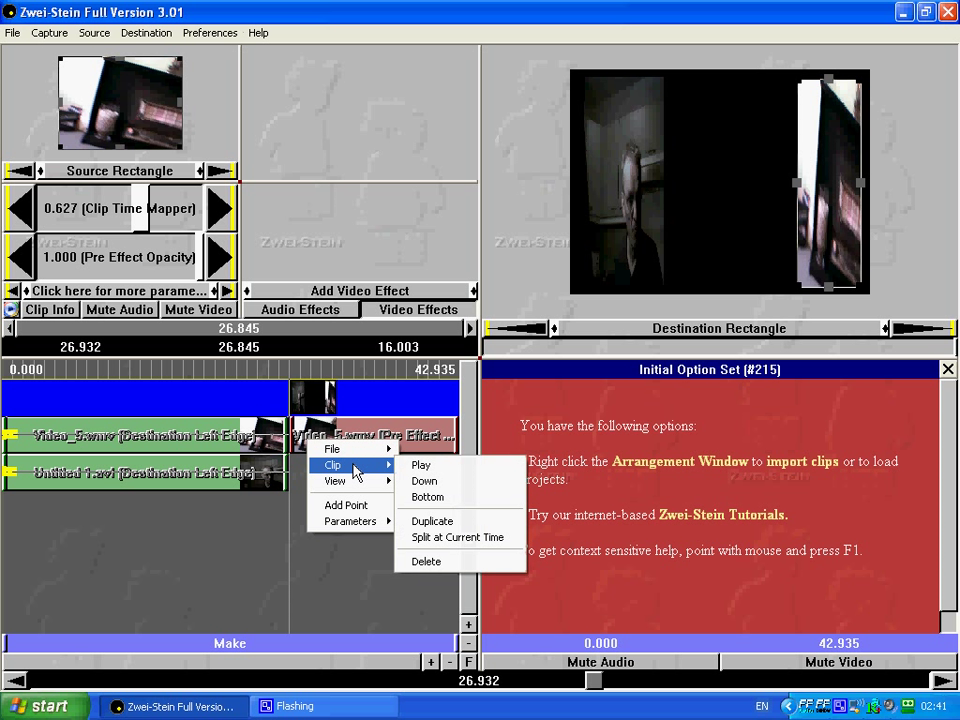
{"action": "left_click", "coordinate": [430, 561]}
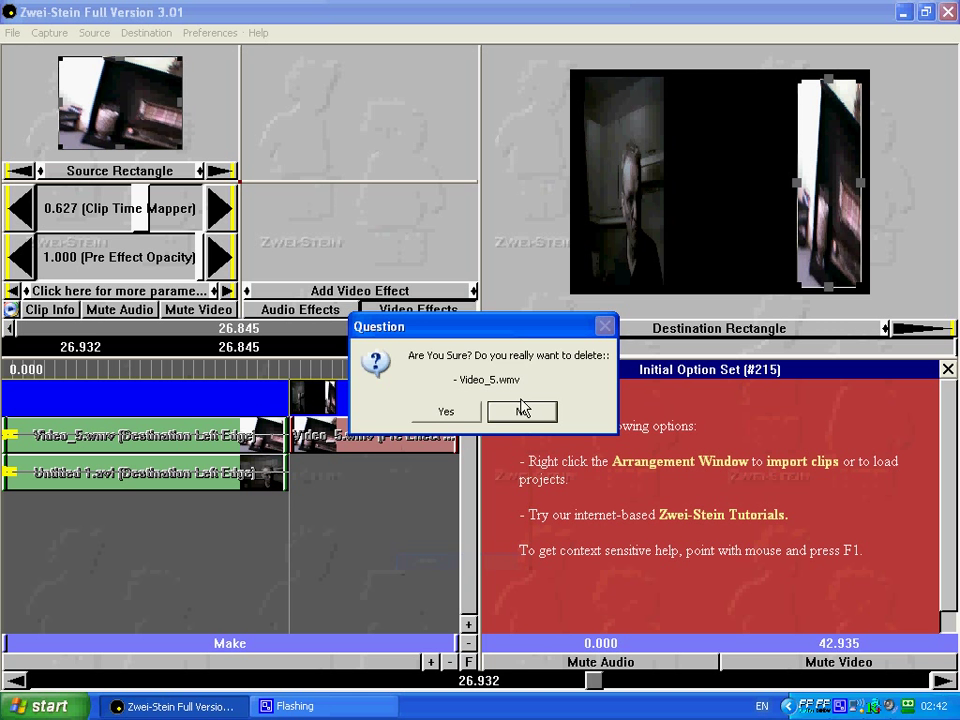
{"action": "left_click", "coordinate": [446, 412]}
{"action": "left_click_drag", "start_coordinate": [462, 333], "coordinate": [3, 342]}
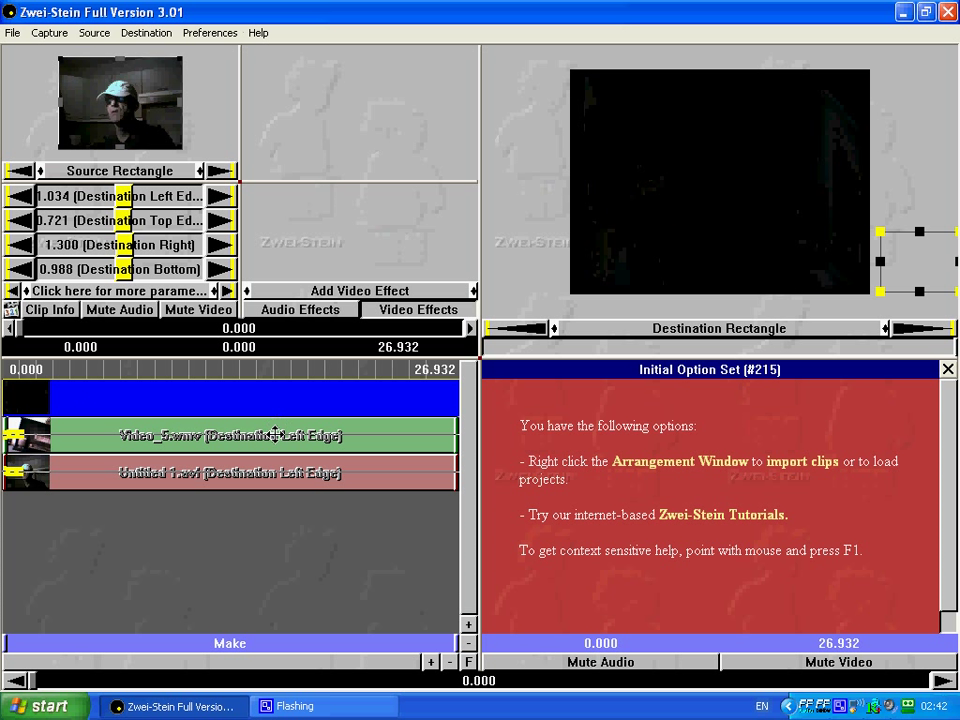
{"action": "left_click", "coordinate": [470, 328]}
{"action": "left_click", "coordinate": [470, 328]}
{"action": "left_click", "coordinate": [470, 328]}
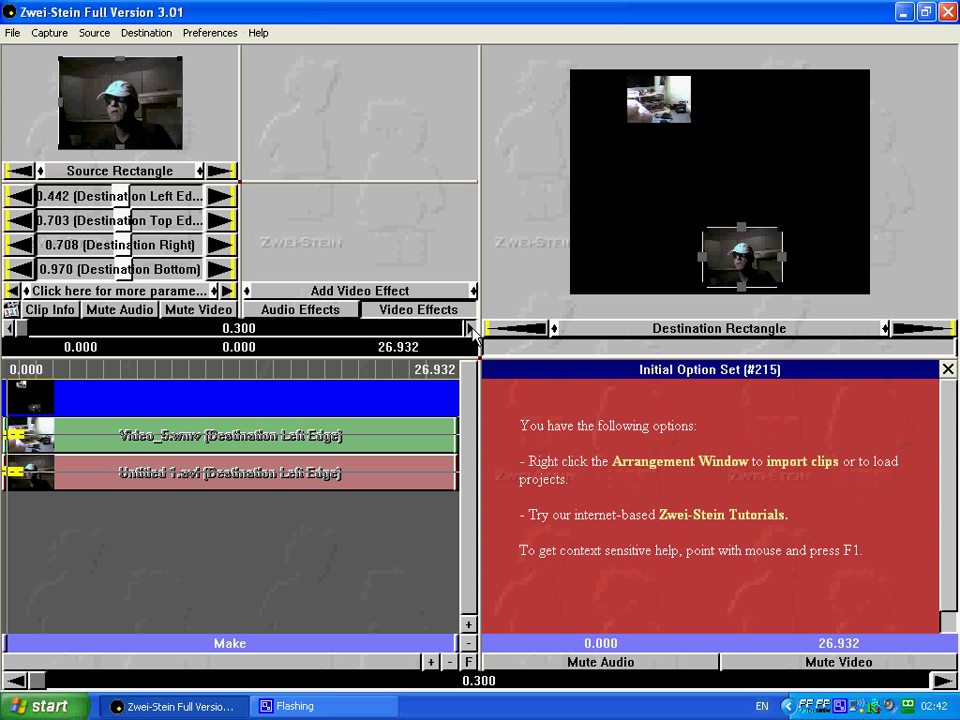
{"action": "left_click", "coordinate": [470, 328]}
{"action": "left_click", "coordinate": [470, 328]}
{"action": "left_click", "coordinate": [470, 328]}
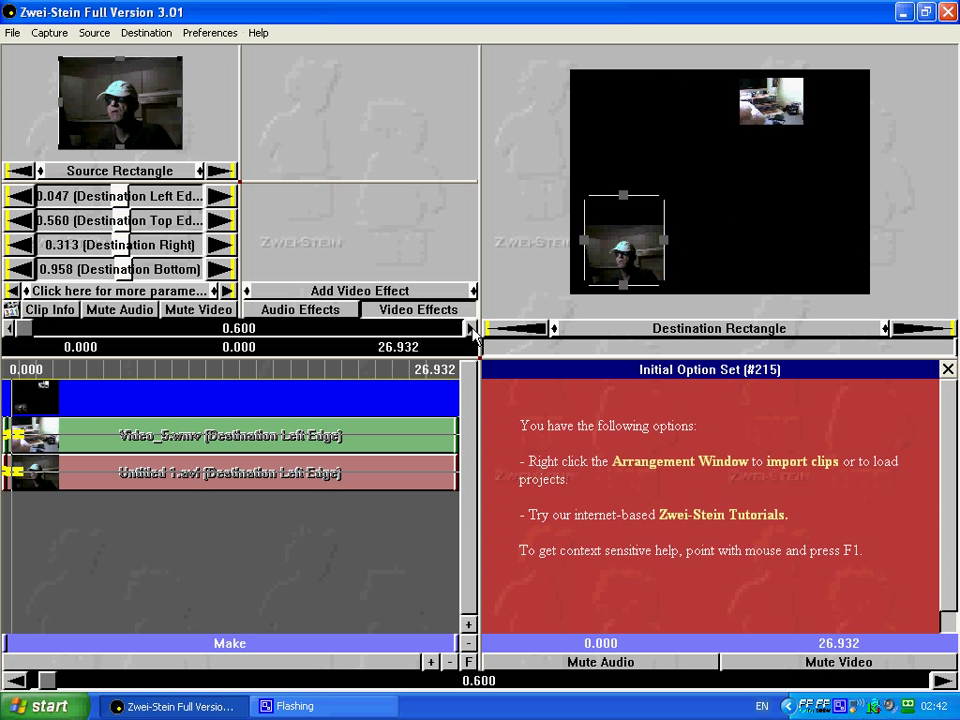
{"action": "left_click", "coordinate": [470, 328]}
{"action": "left_click", "coordinate": [470, 328]}
{"action": "left_click", "coordinate": [470, 328]}
{"action": "left_click", "coordinate": [470, 328]}
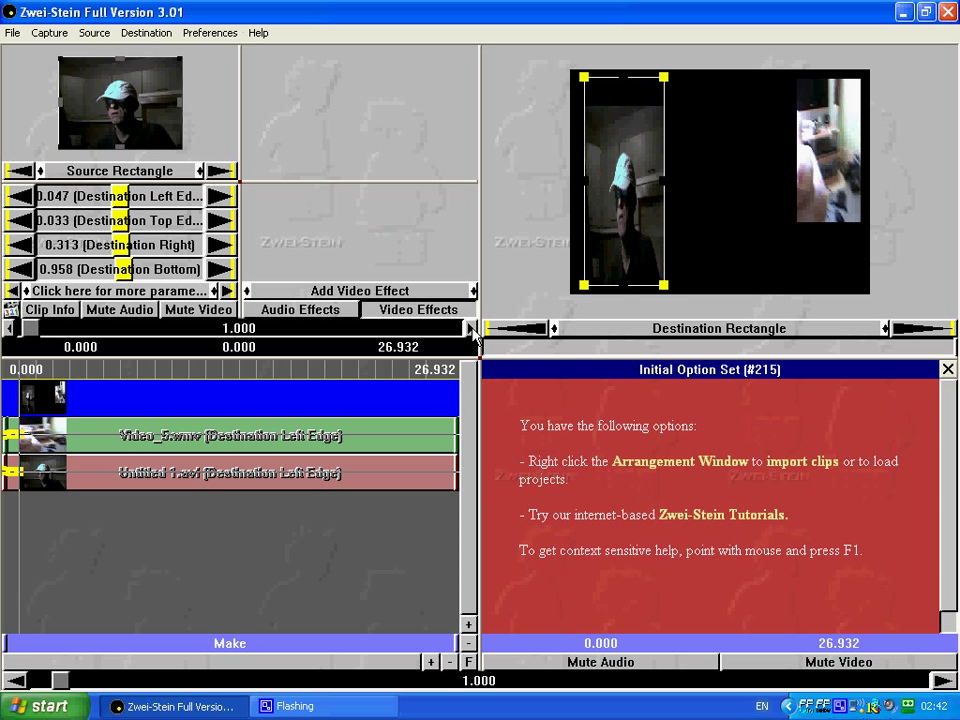
{"action": "left_click", "coordinate": [470, 328]}
{"action": "left_click", "coordinate": [470, 328]}
{"action": "left_click", "coordinate": [470, 328]}
{"action": "left_click", "coordinate": [470, 328]}
{"action": "left_click", "coordinate": [470, 328]}
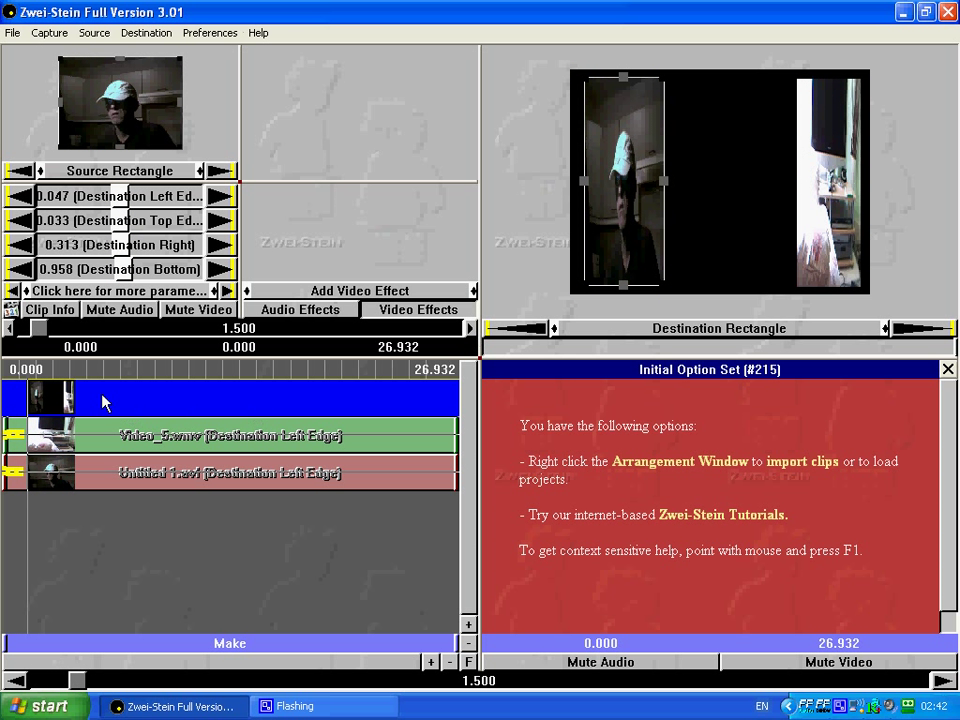
{"action": "left_click_drag", "start_coordinate": [36, 328], "coordinate": [239, 338]}
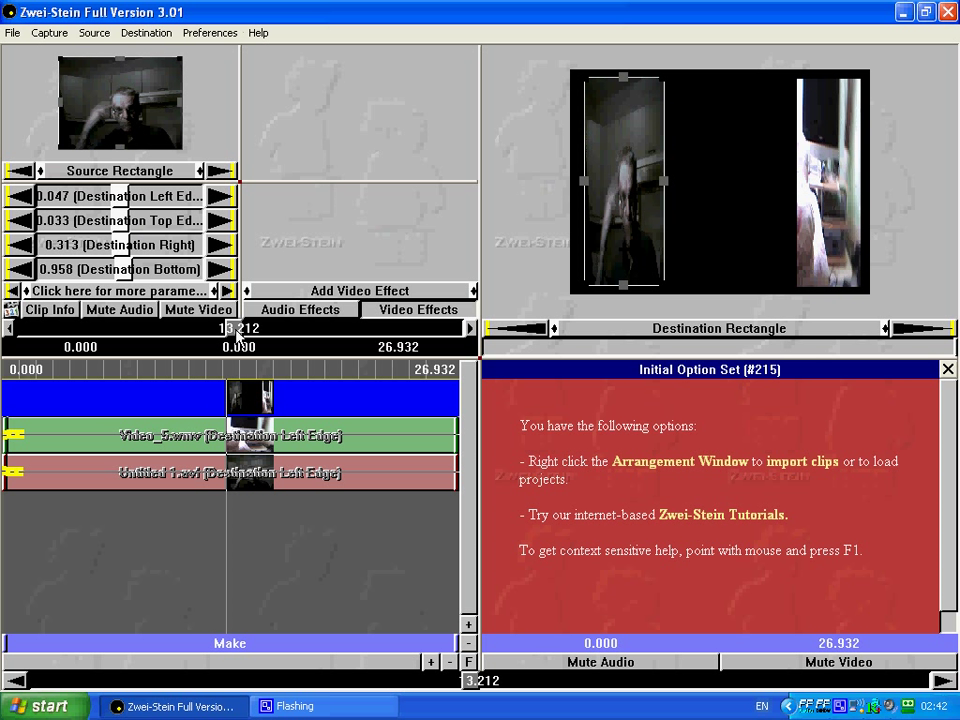
{"action": "right_click", "coordinate": [284, 521]}
- Generate the montage via File > Generate as Video for Windows (*.AVI)
{"action": "mouse_move", "coordinate": [291, 525]}
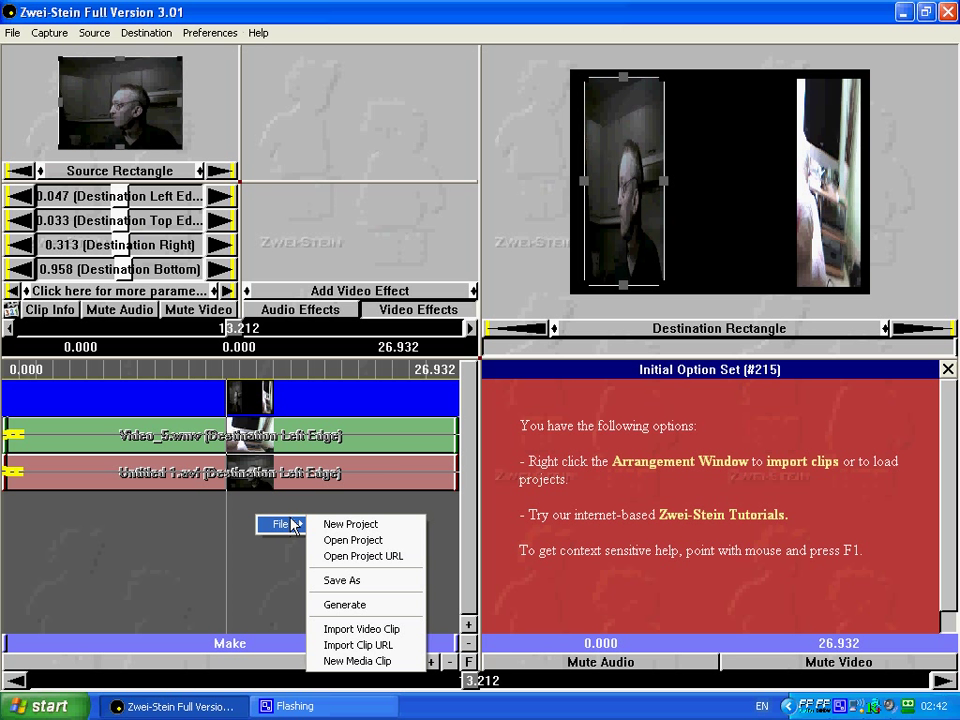
{"action": "left_click", "coordinate": [371, 604]}
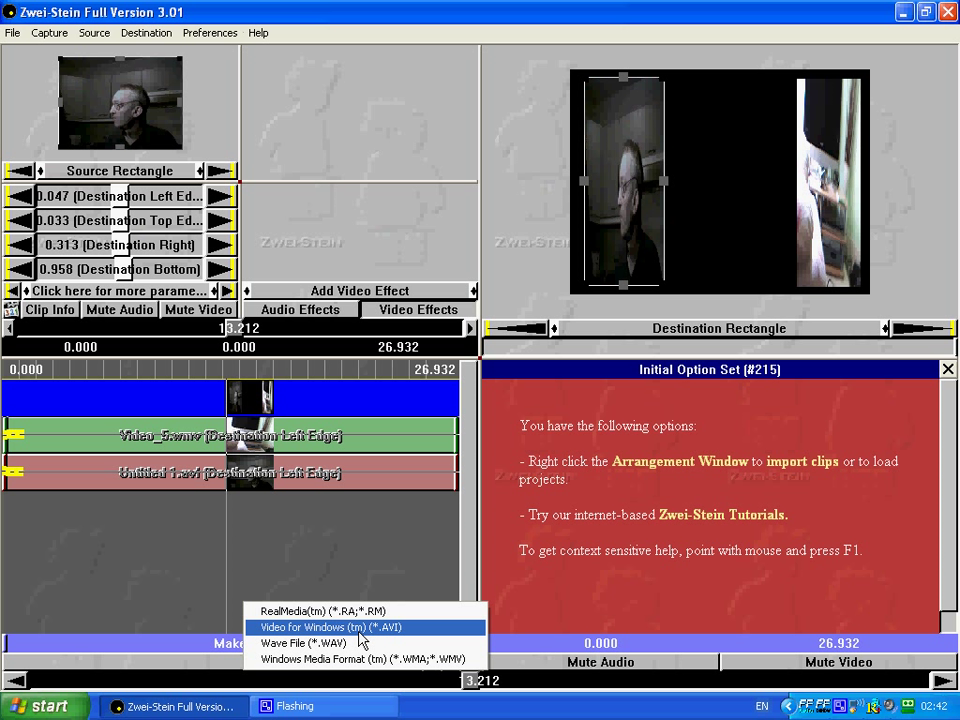
{"action": "left_click", "coordinate": [337, 561]}
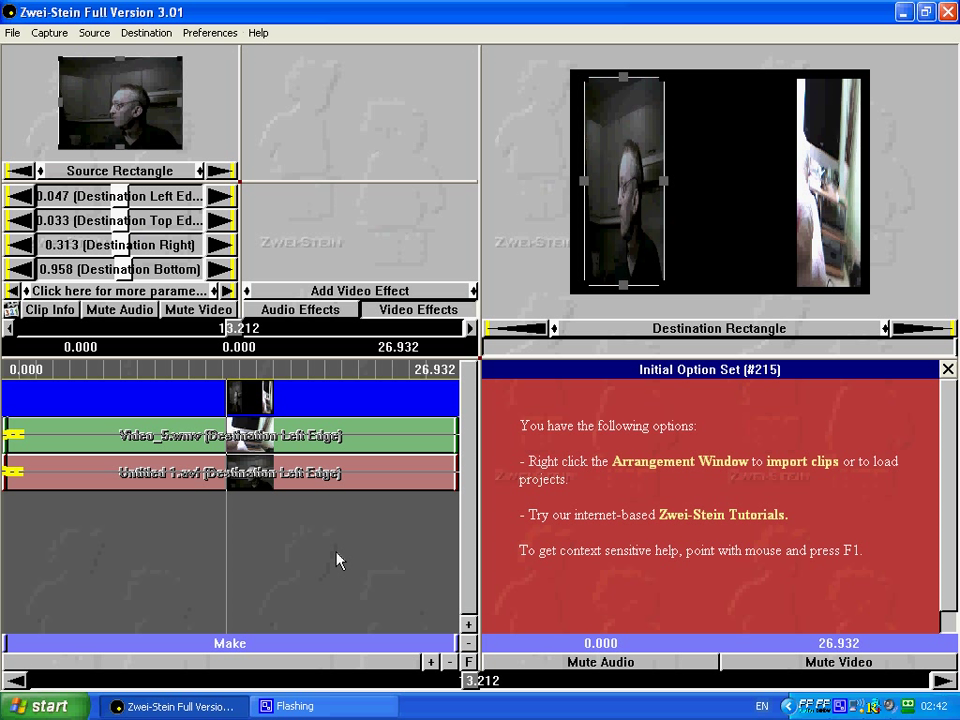
{"action": "right_click", "coordinate": [833, 700]}
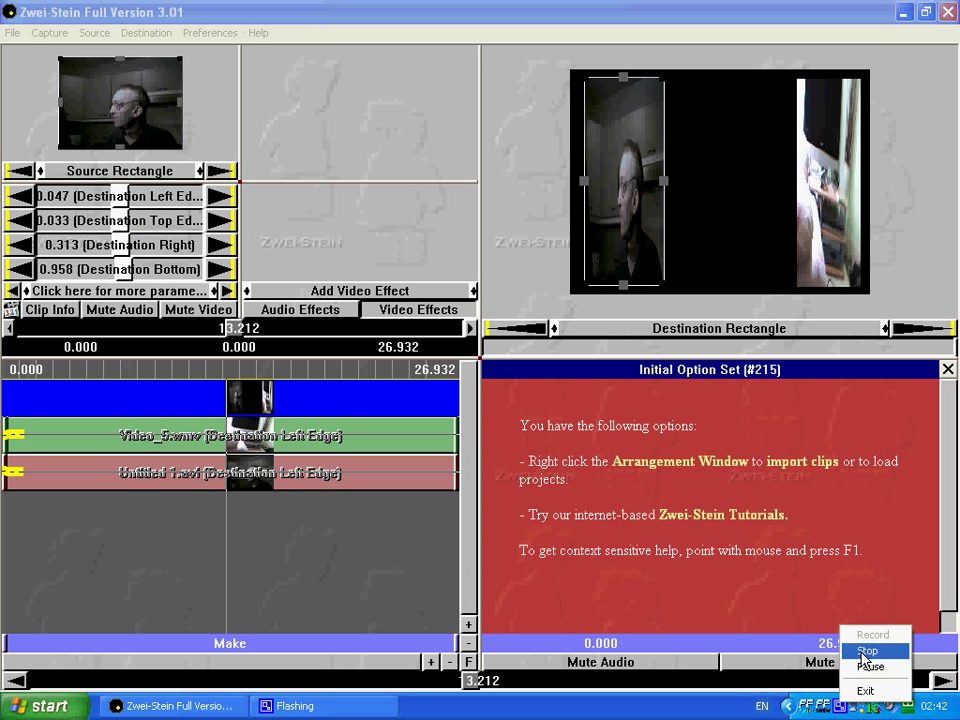